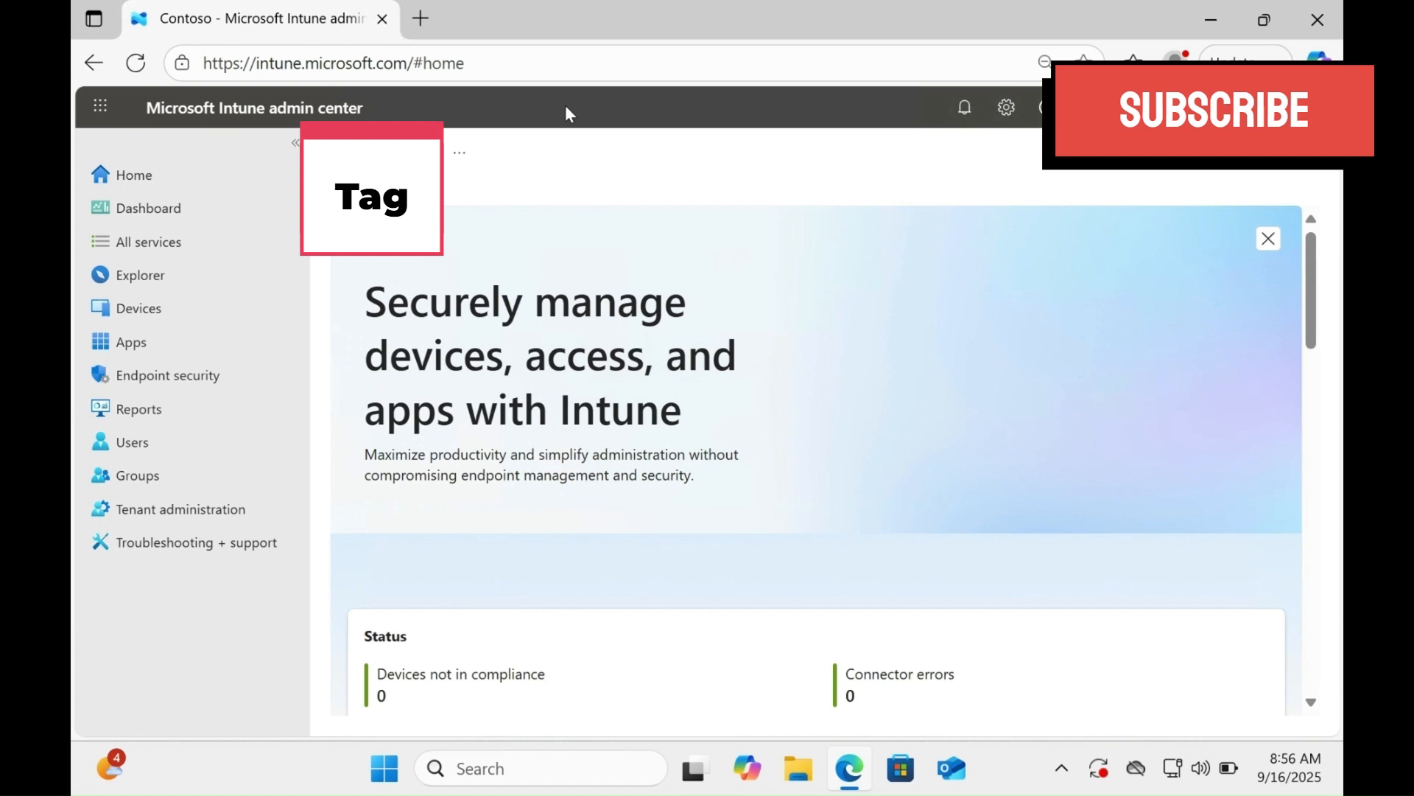
Open the list of all groups in the tenant
left_click(263, 349)
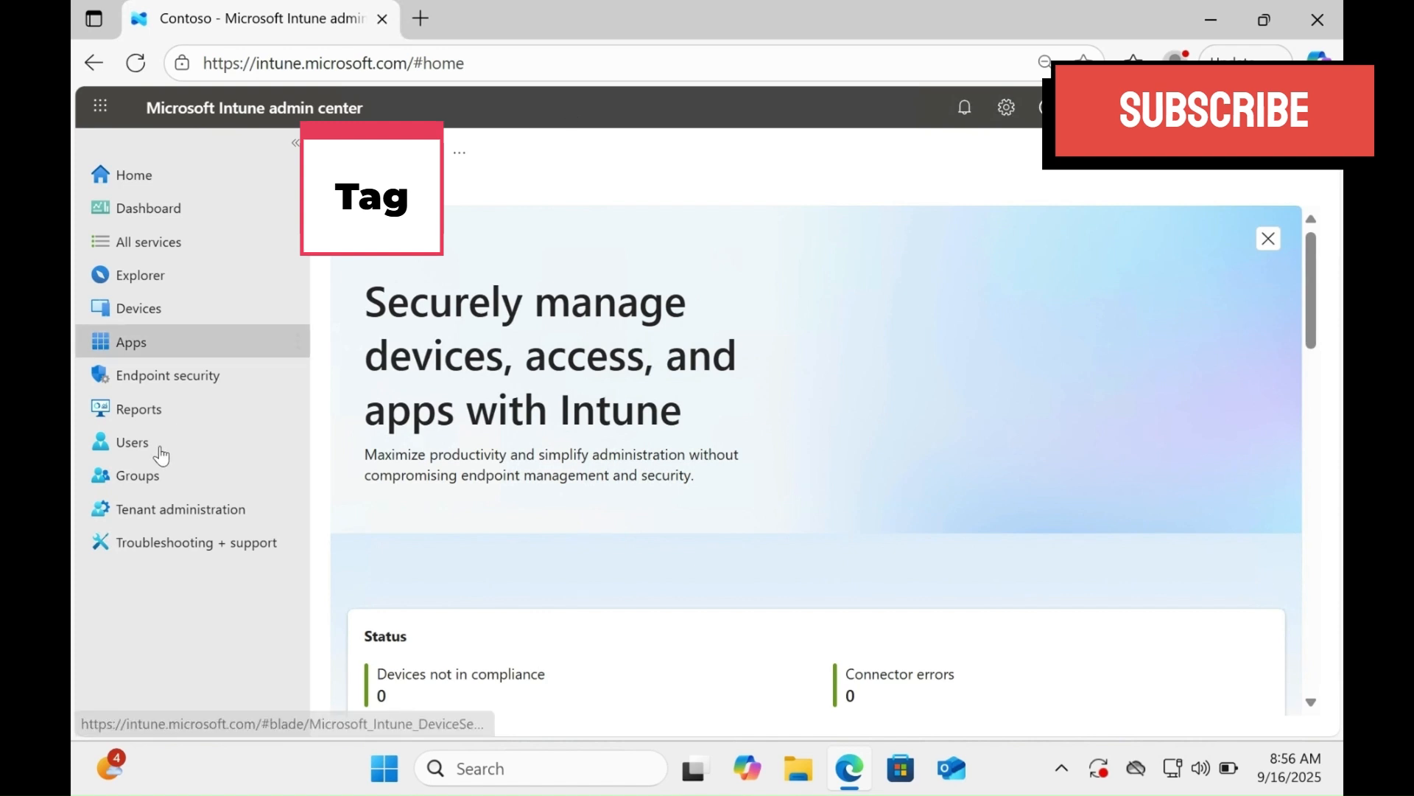
left_click(138, 476)
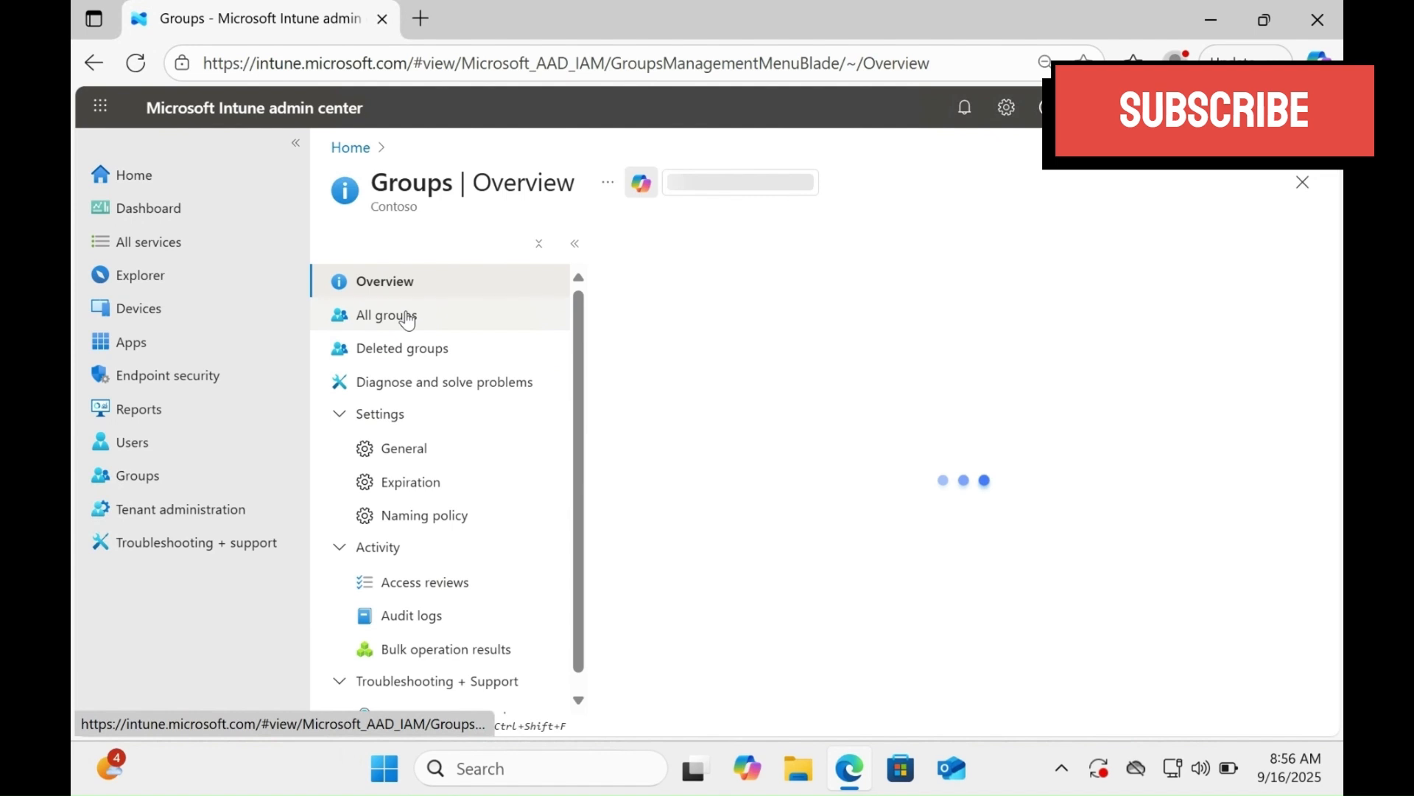
left_click(408, 318)
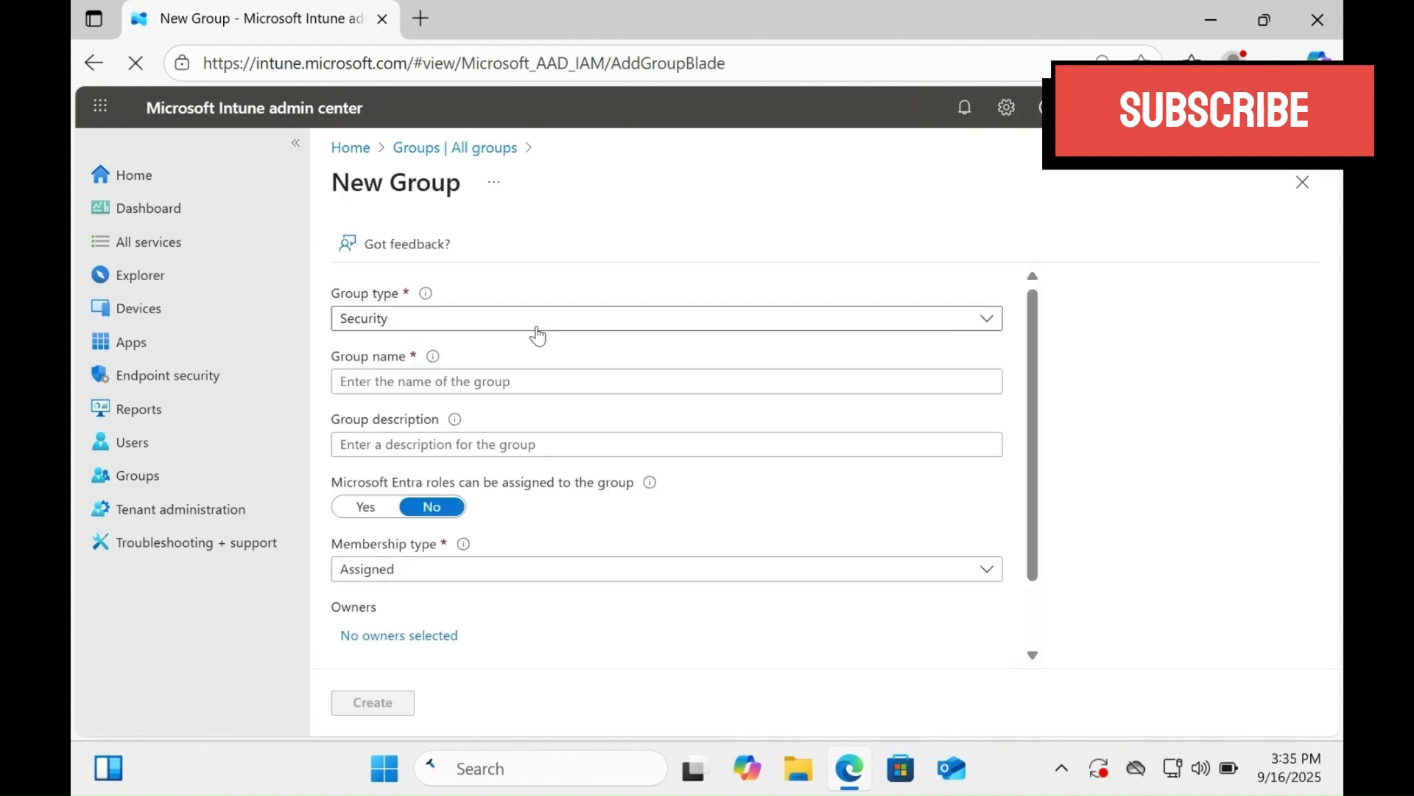
Name the new security group Kiosk Device and enter Kiosk Device Group as its description
left_click(537, 383)
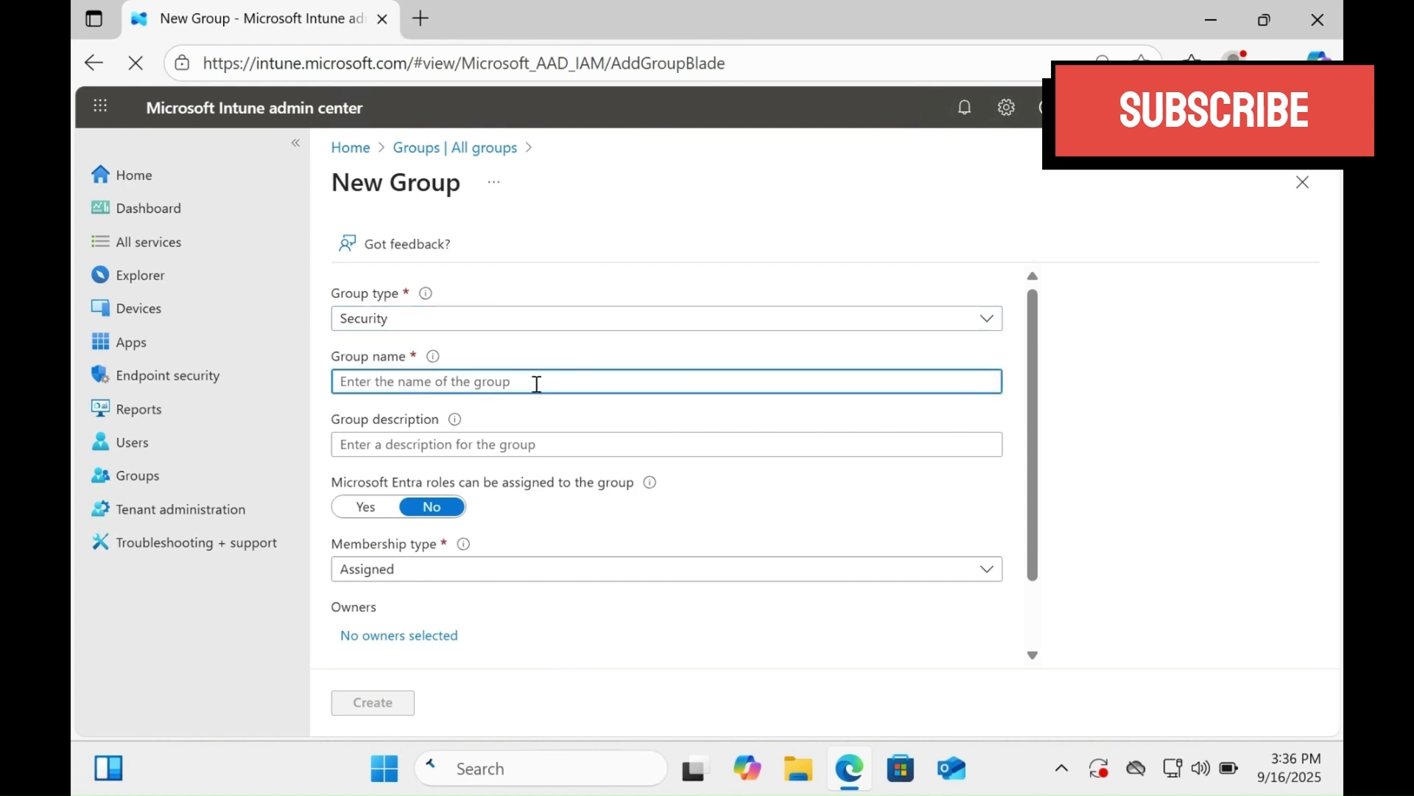
type("Kiosk")
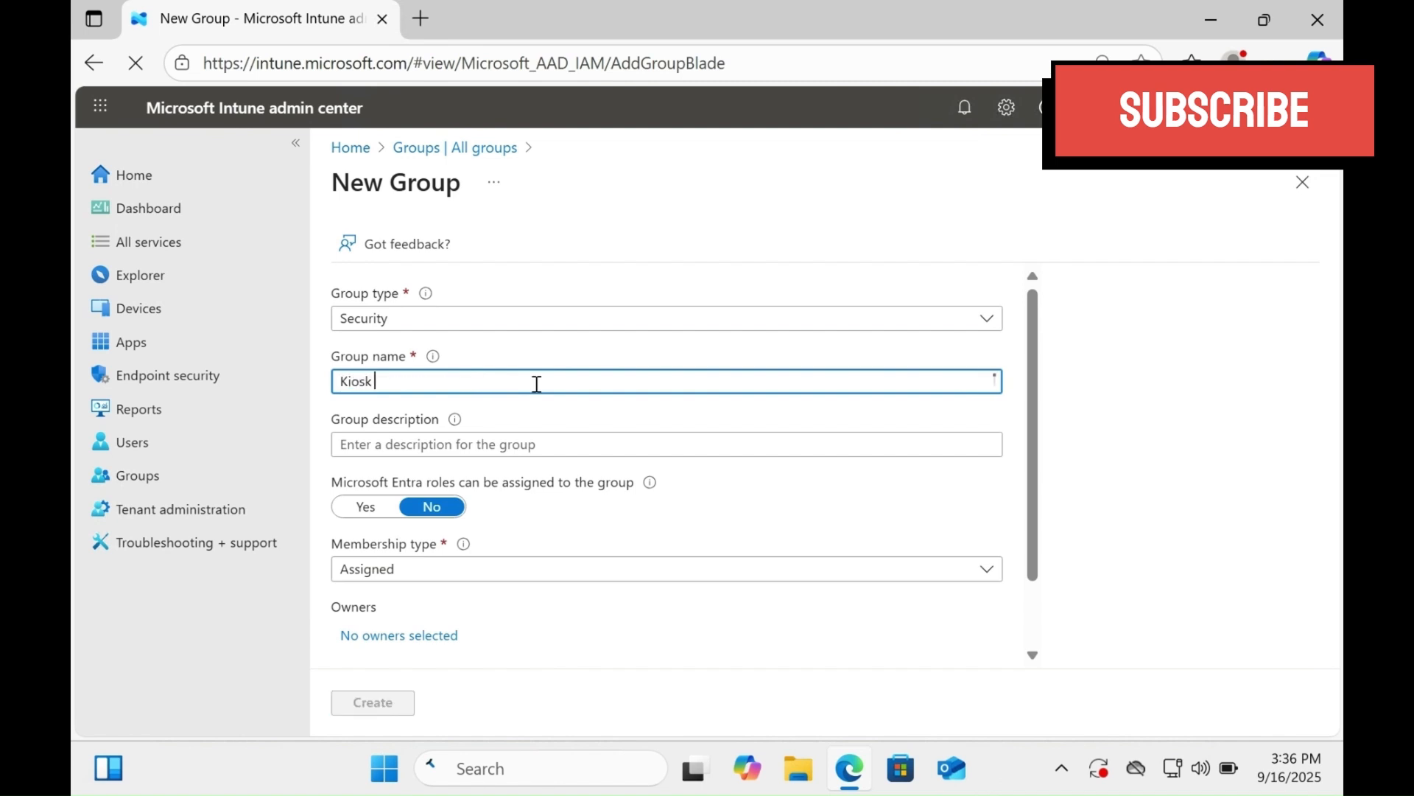
type(" Device")
left_click(533, 445)
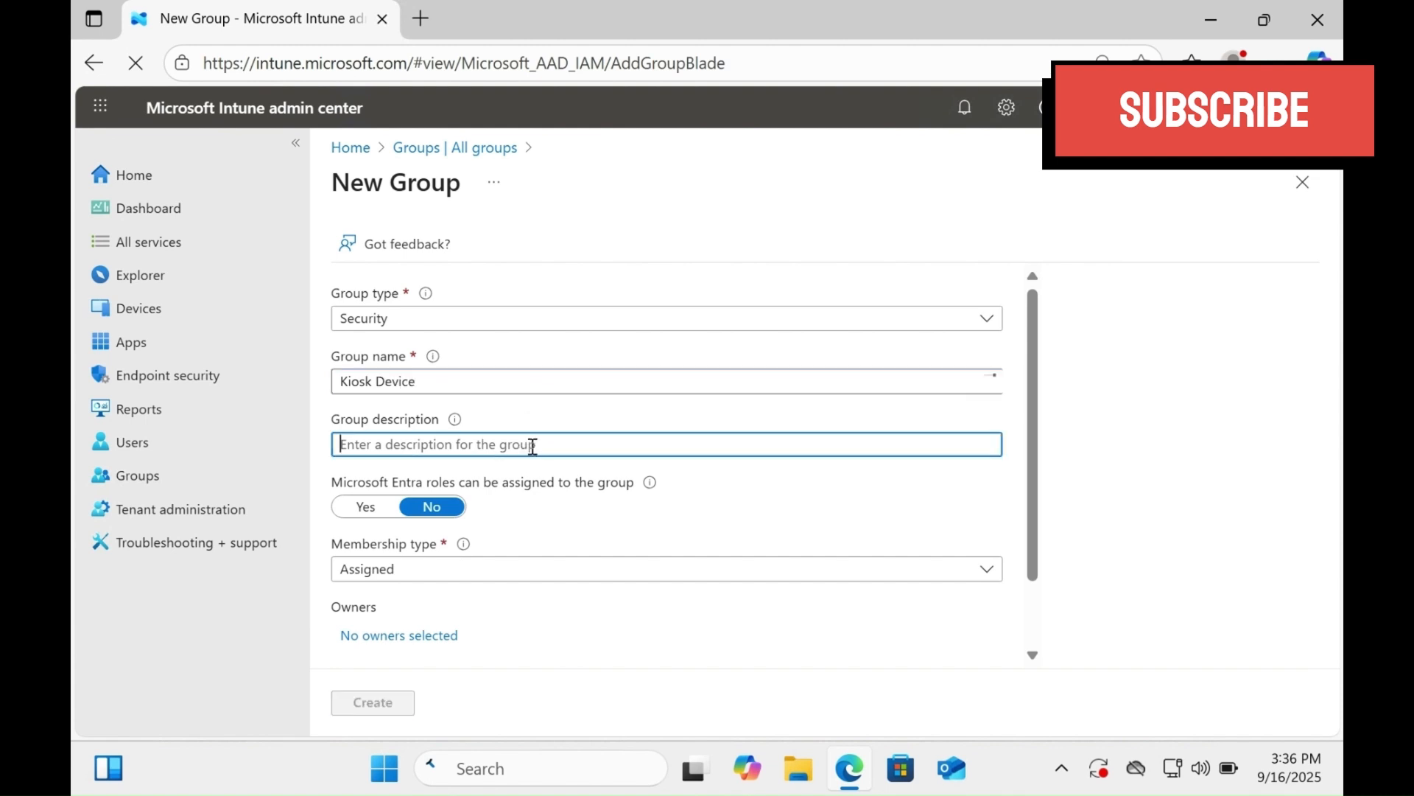
key("shift+Tab")
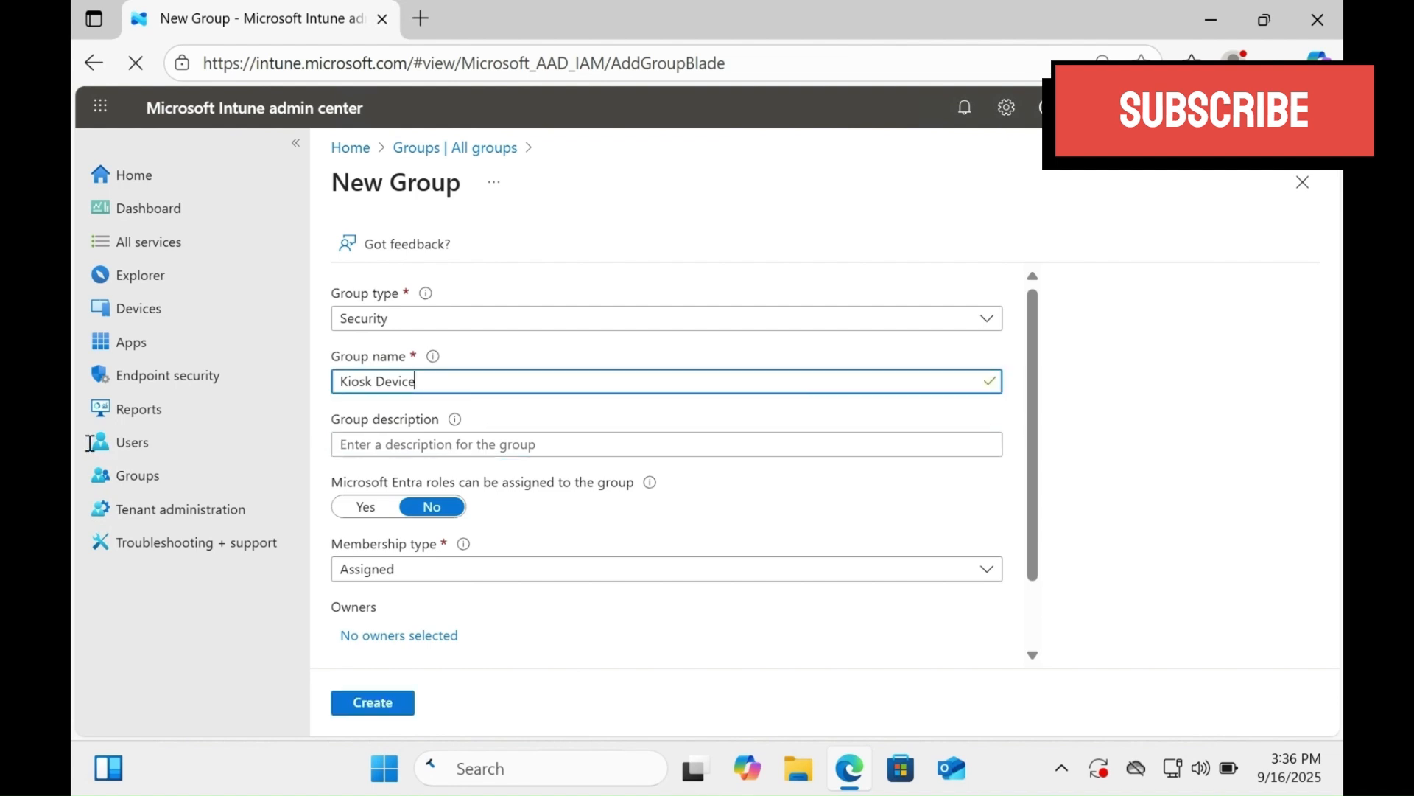
key("ctrl+a")
key("ctrl+c")
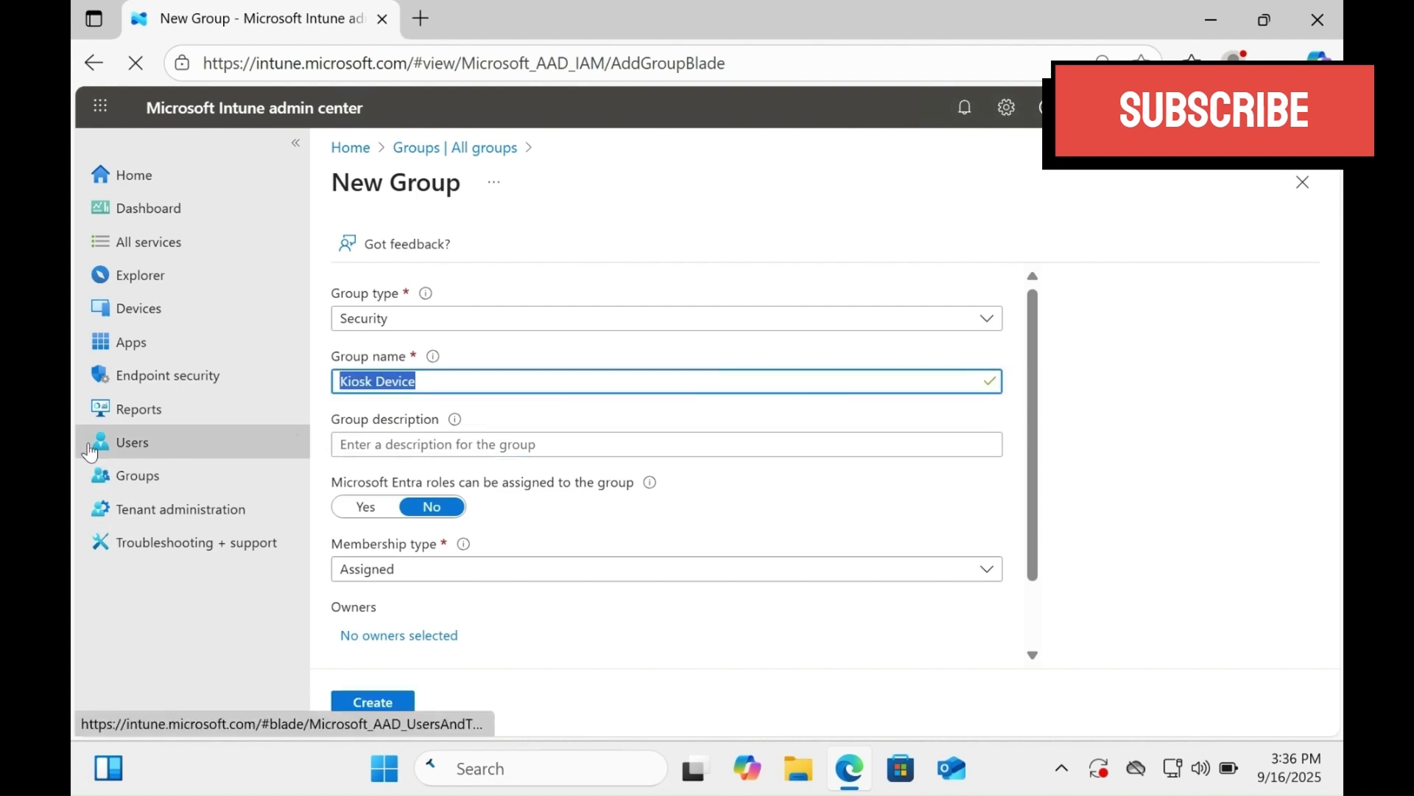
left_click(462, 440)
key("ctrl+v")
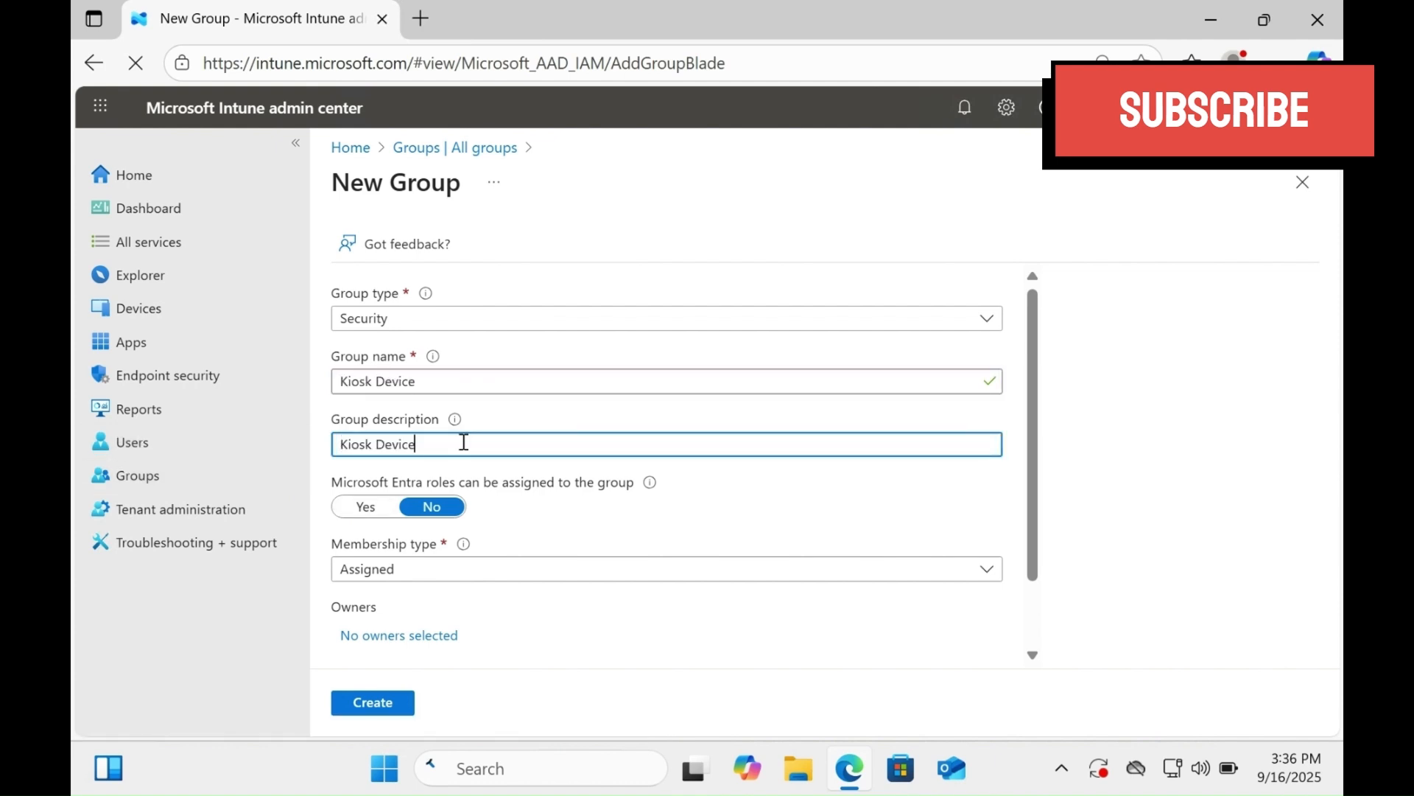
type("Group")
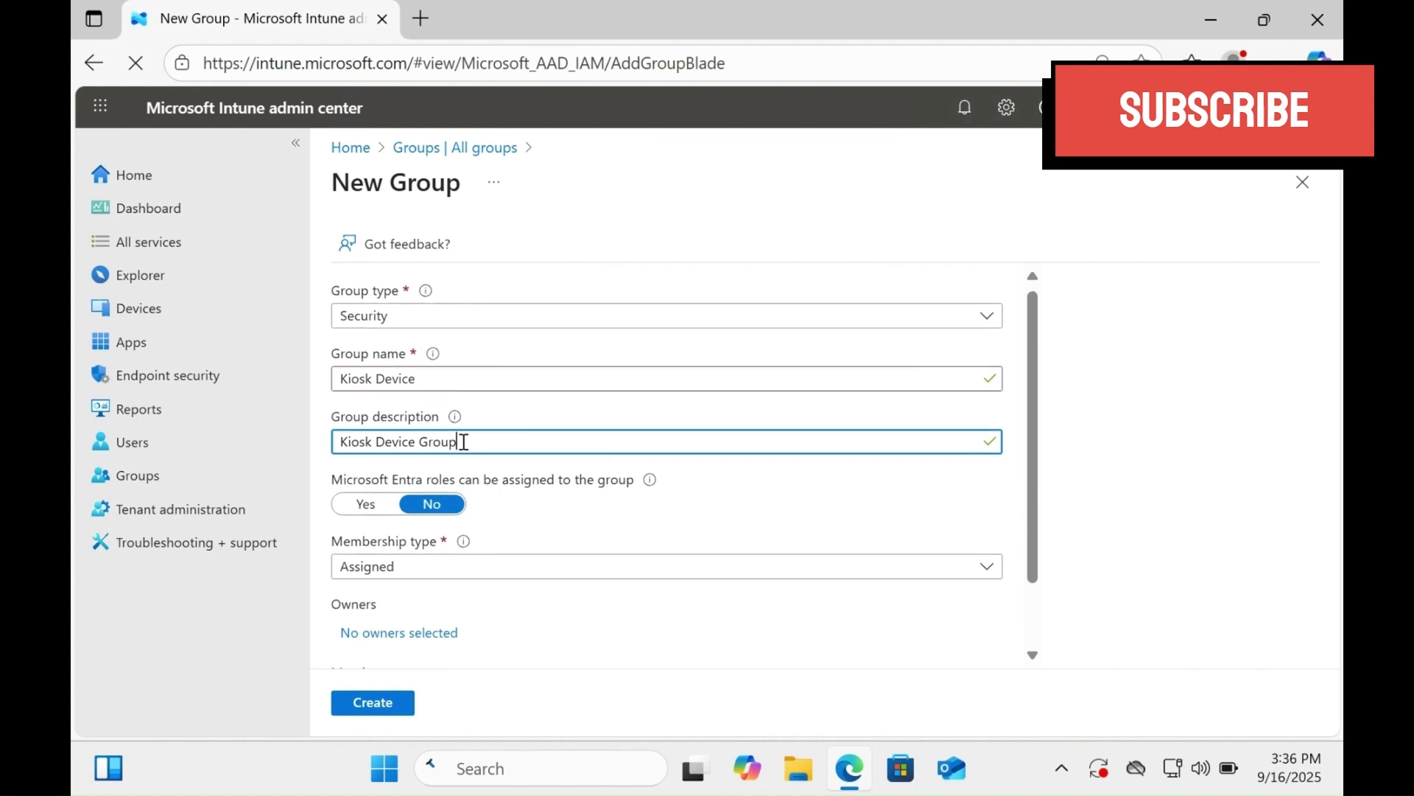
Add the CL device as a member of the new group and create the group
scroll(470, 446, "down", 2)
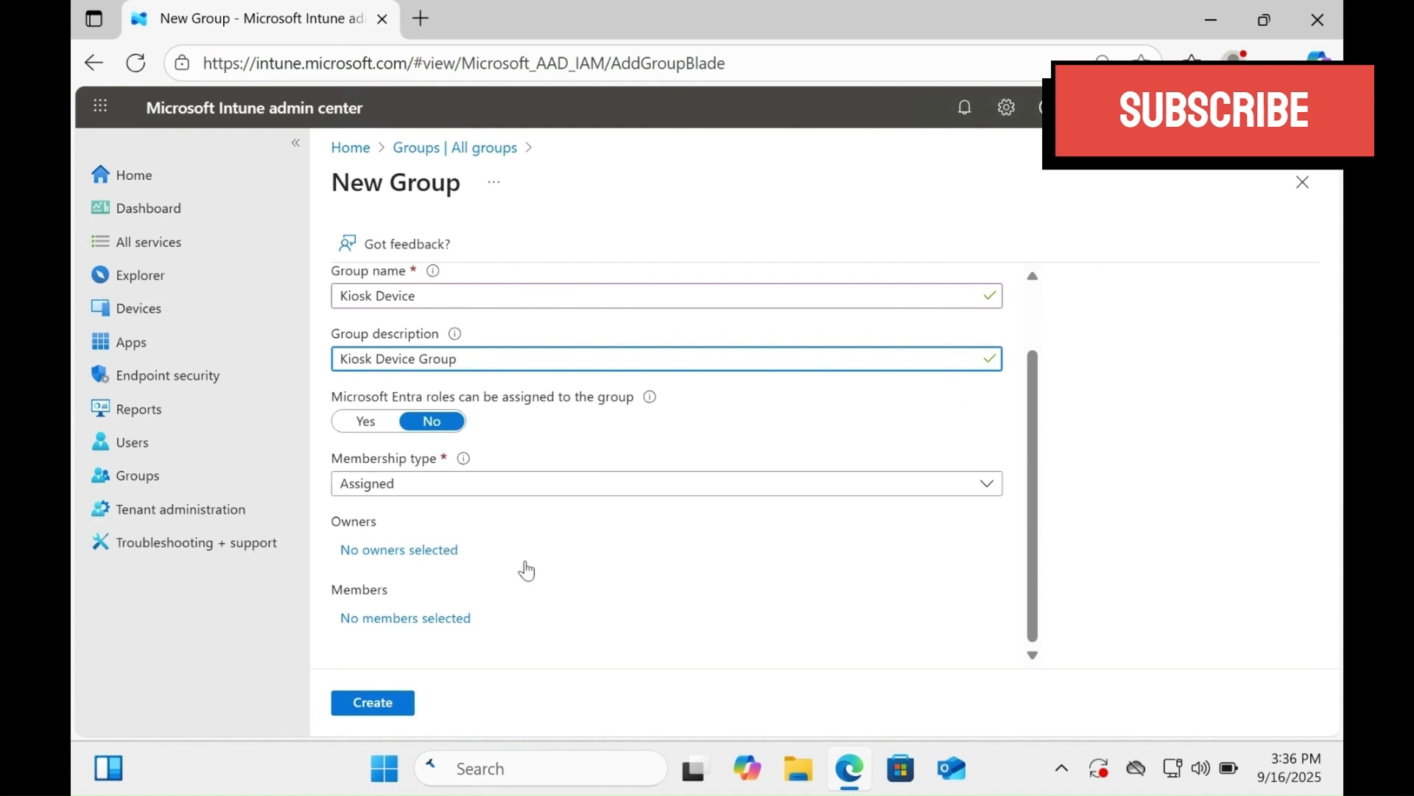
left_click(445, 637)
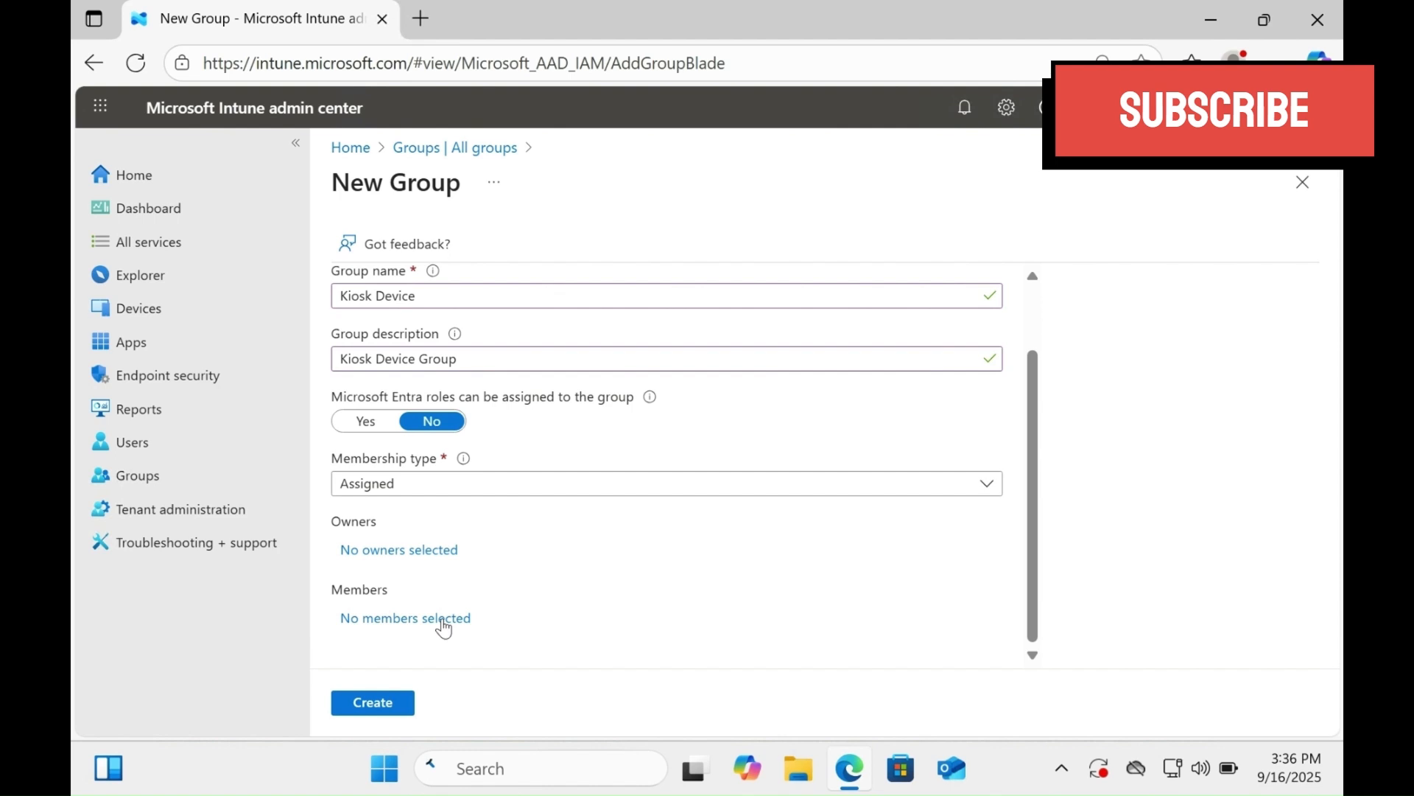
left_click(442, 621)
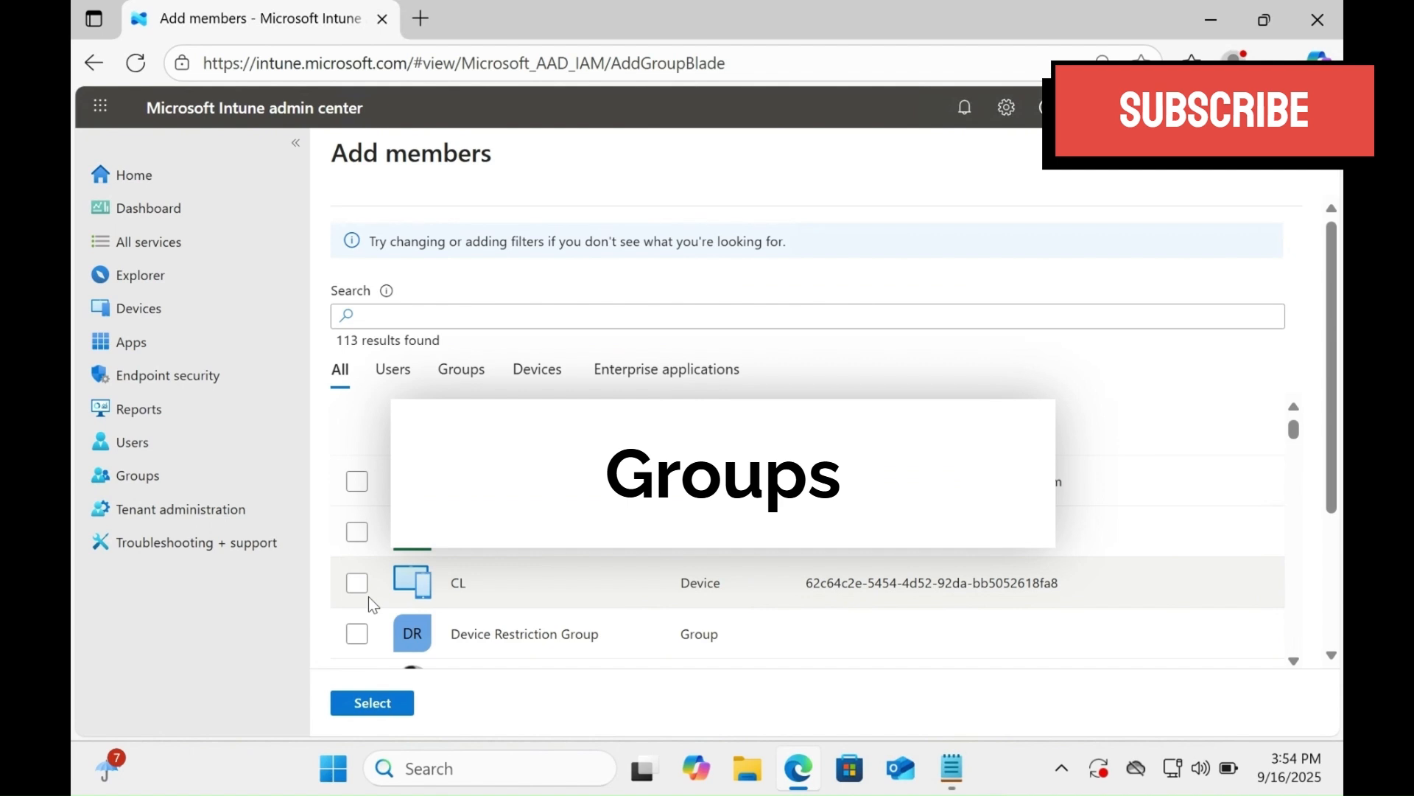
left_click(367, 592)
left_click(389, 709)
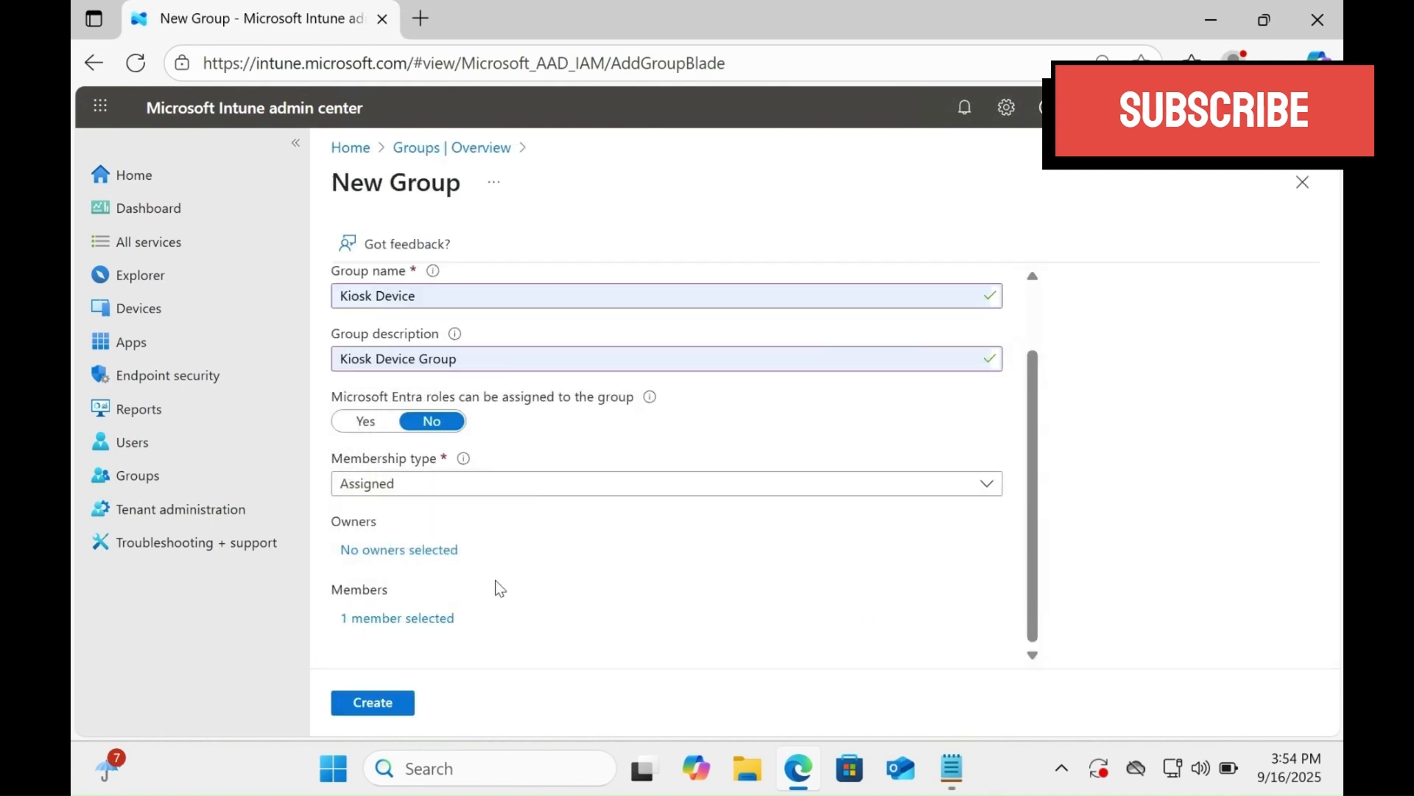
left_click(391, 705)
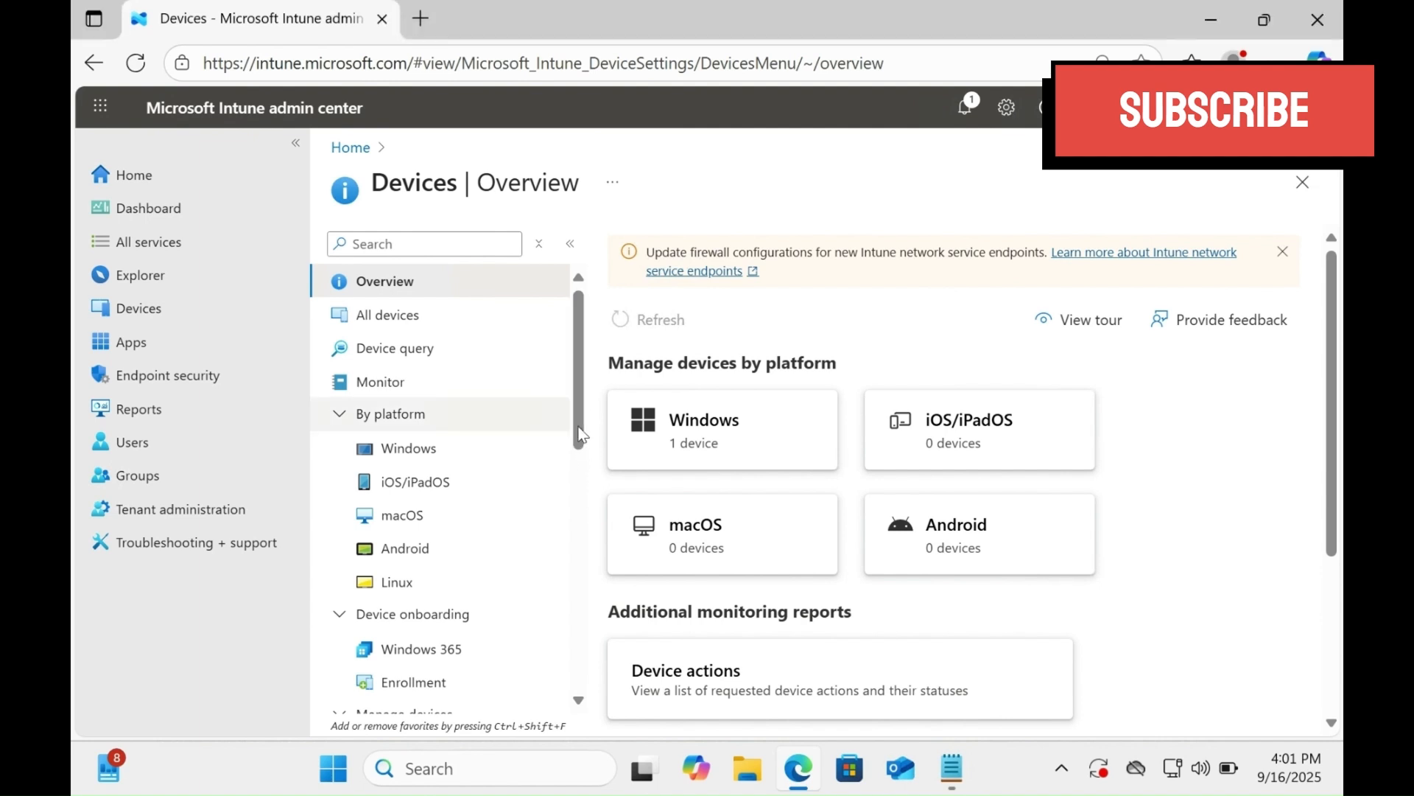
Open the device configuration policies and start a new policy
left_click_drag(581, 424, 581, 466)
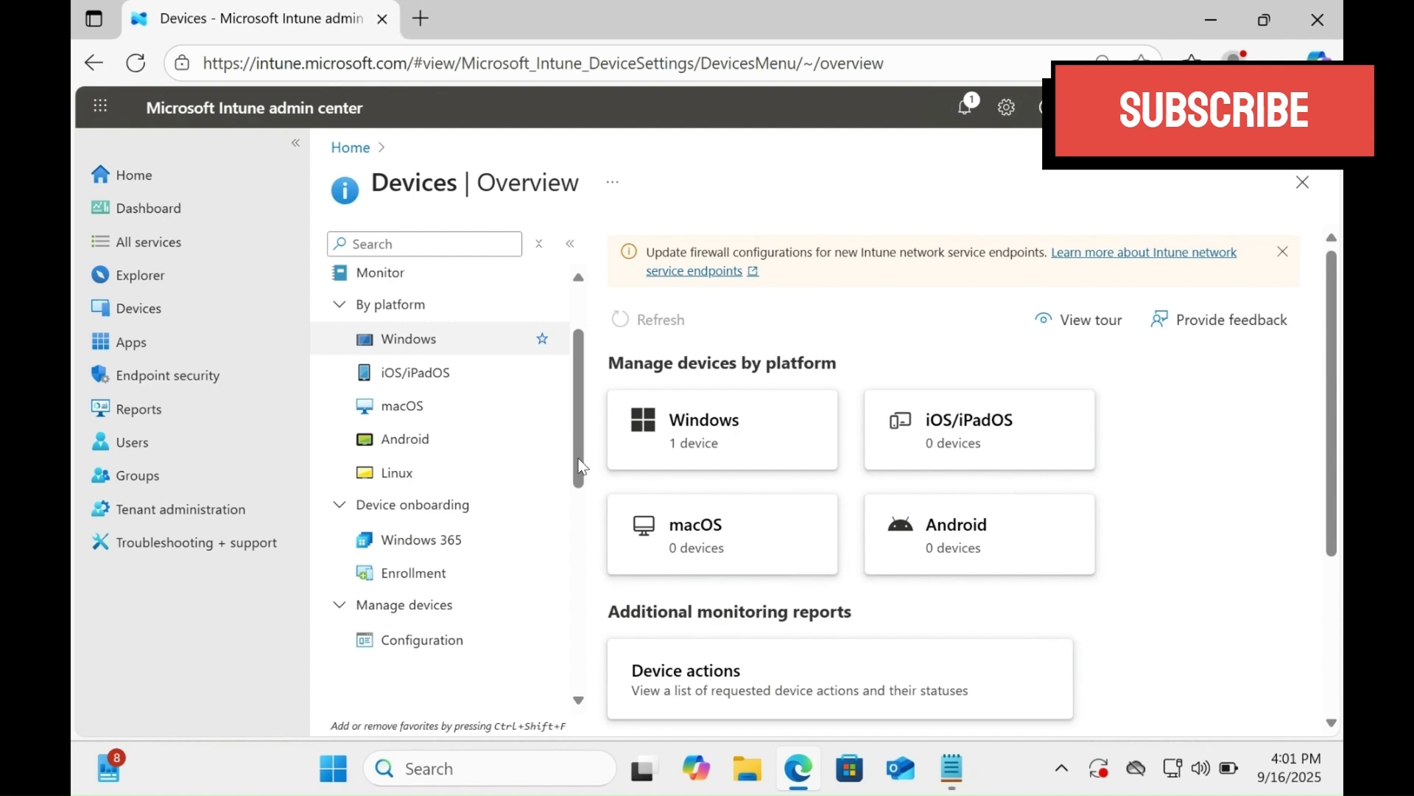
scroll(431, 638, "down", 3)
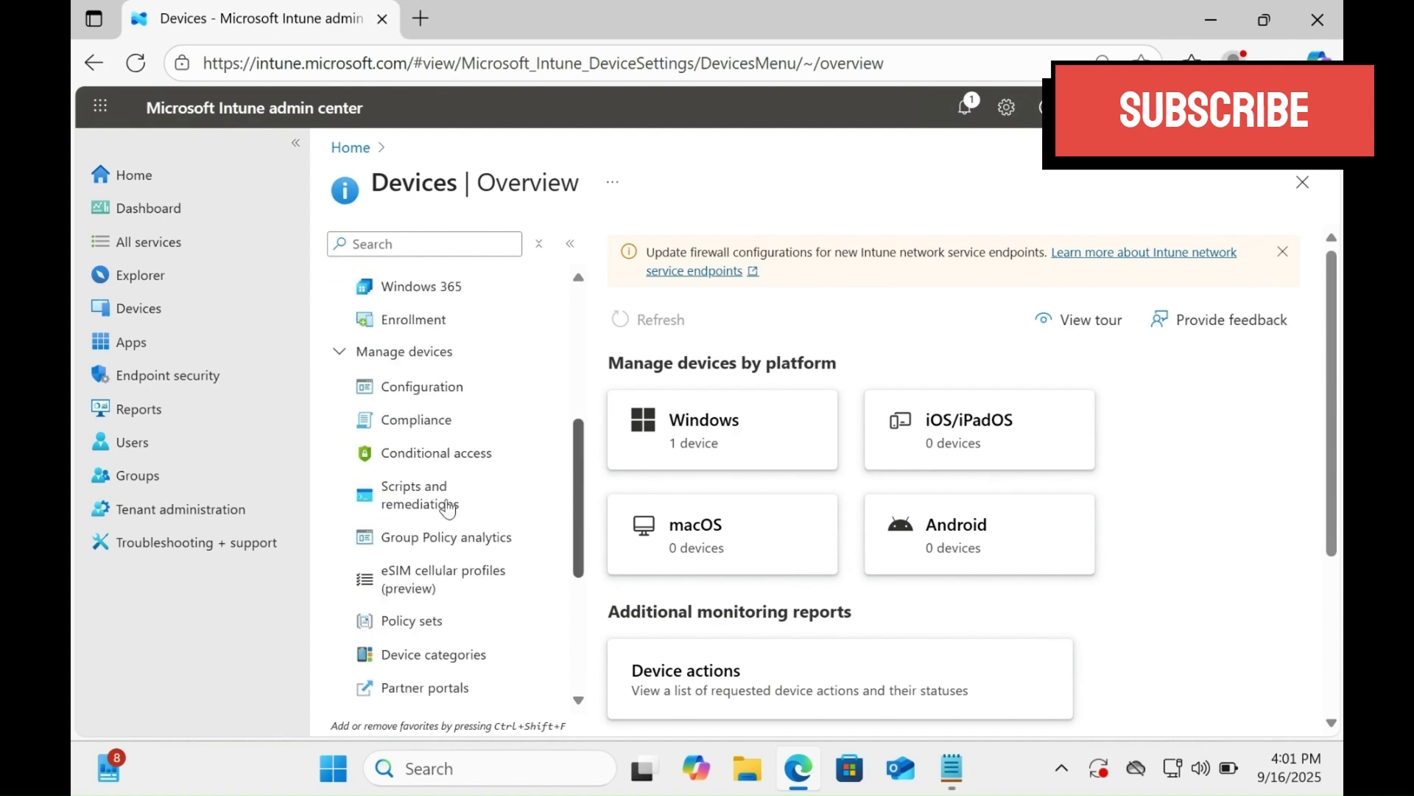
left_click(422, 389)
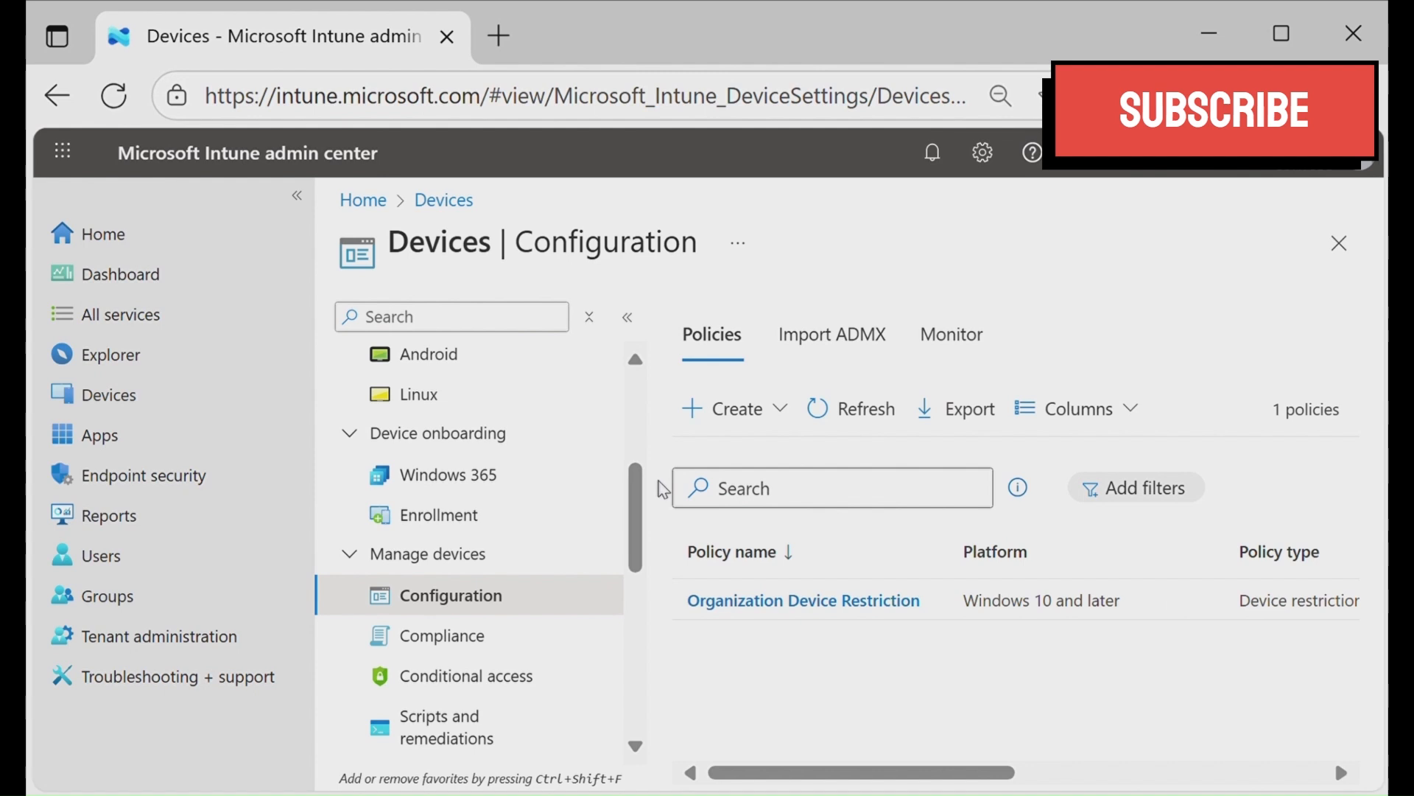
left_click(752, 408)
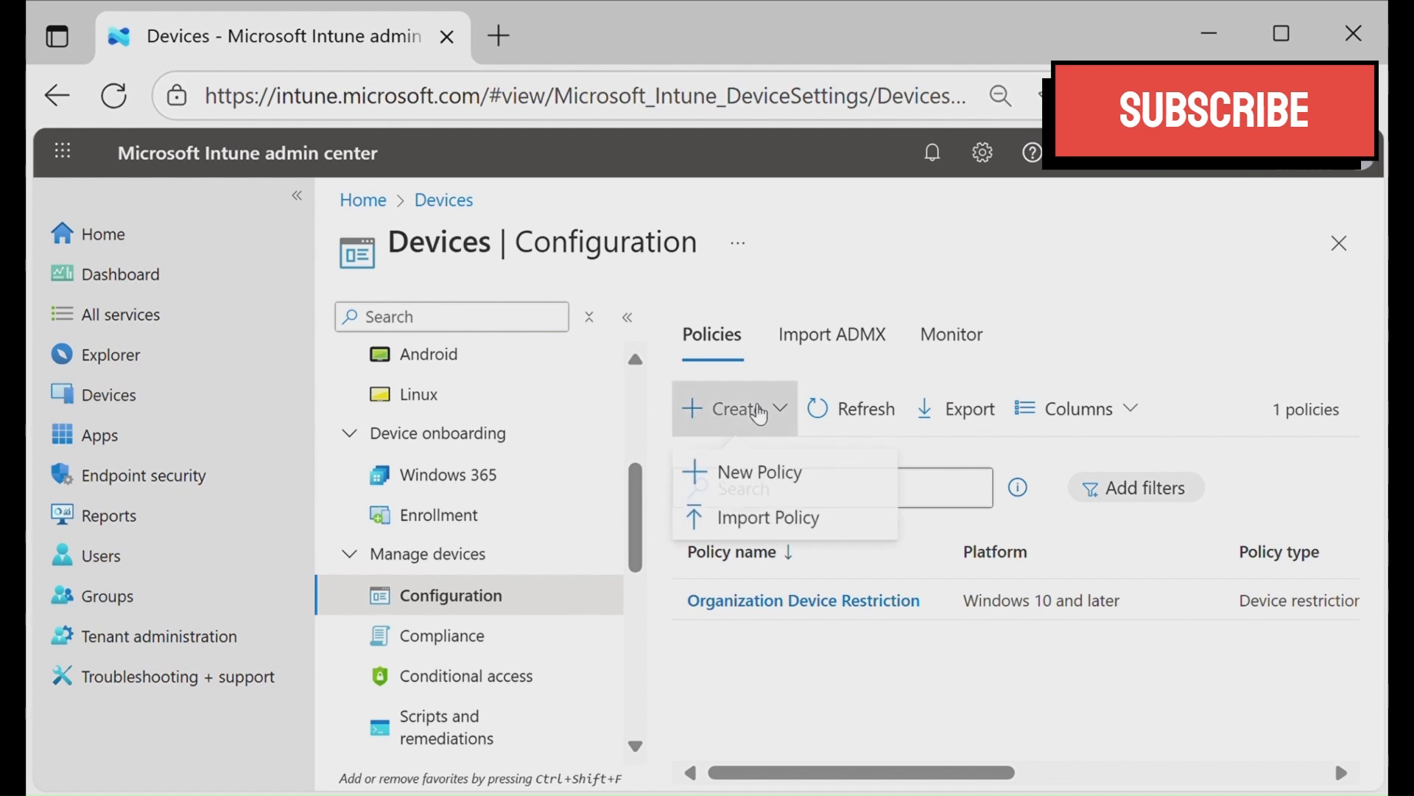
left_click(811, 484)
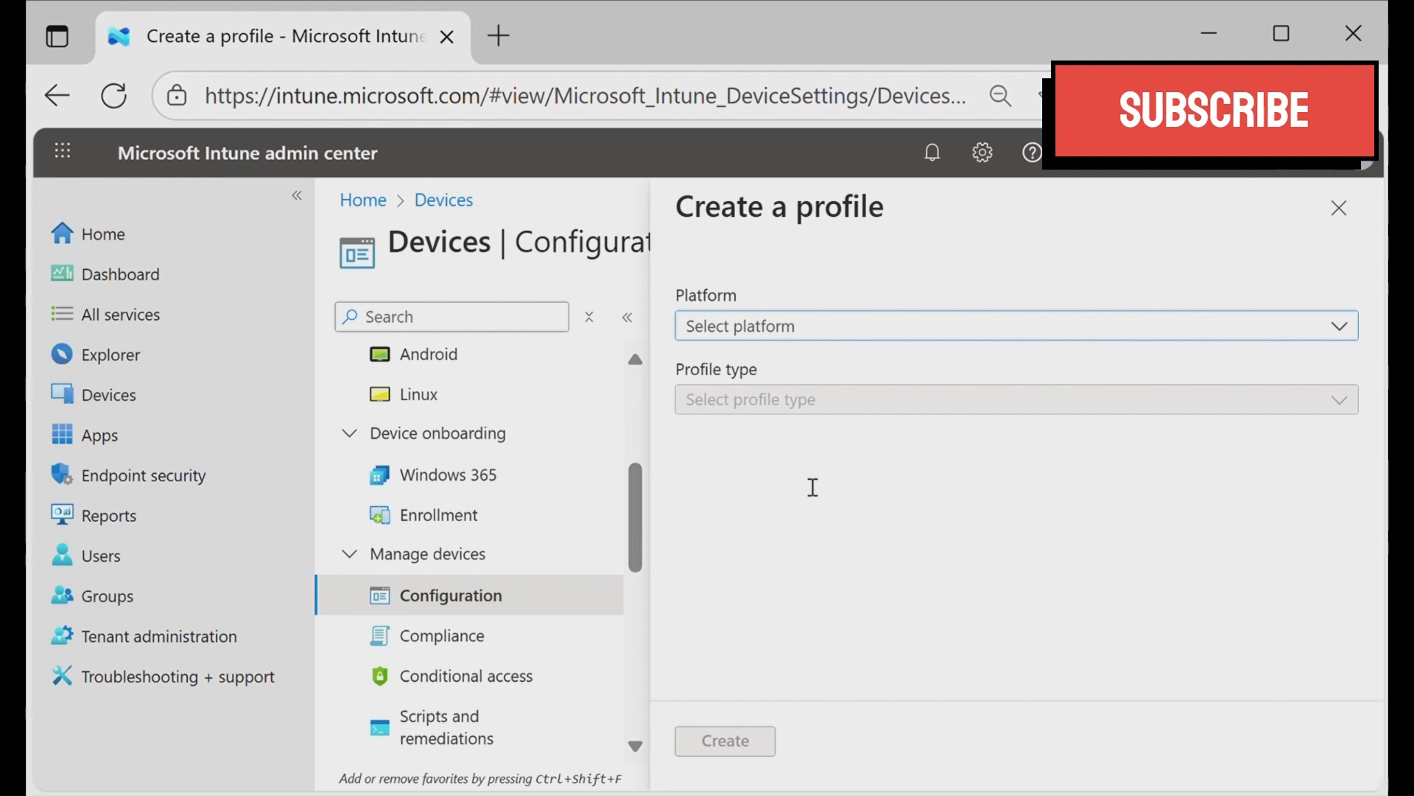
Set the new profile's platform to Windows 10 and later and its profile type to Templates
left_click(855, 327)
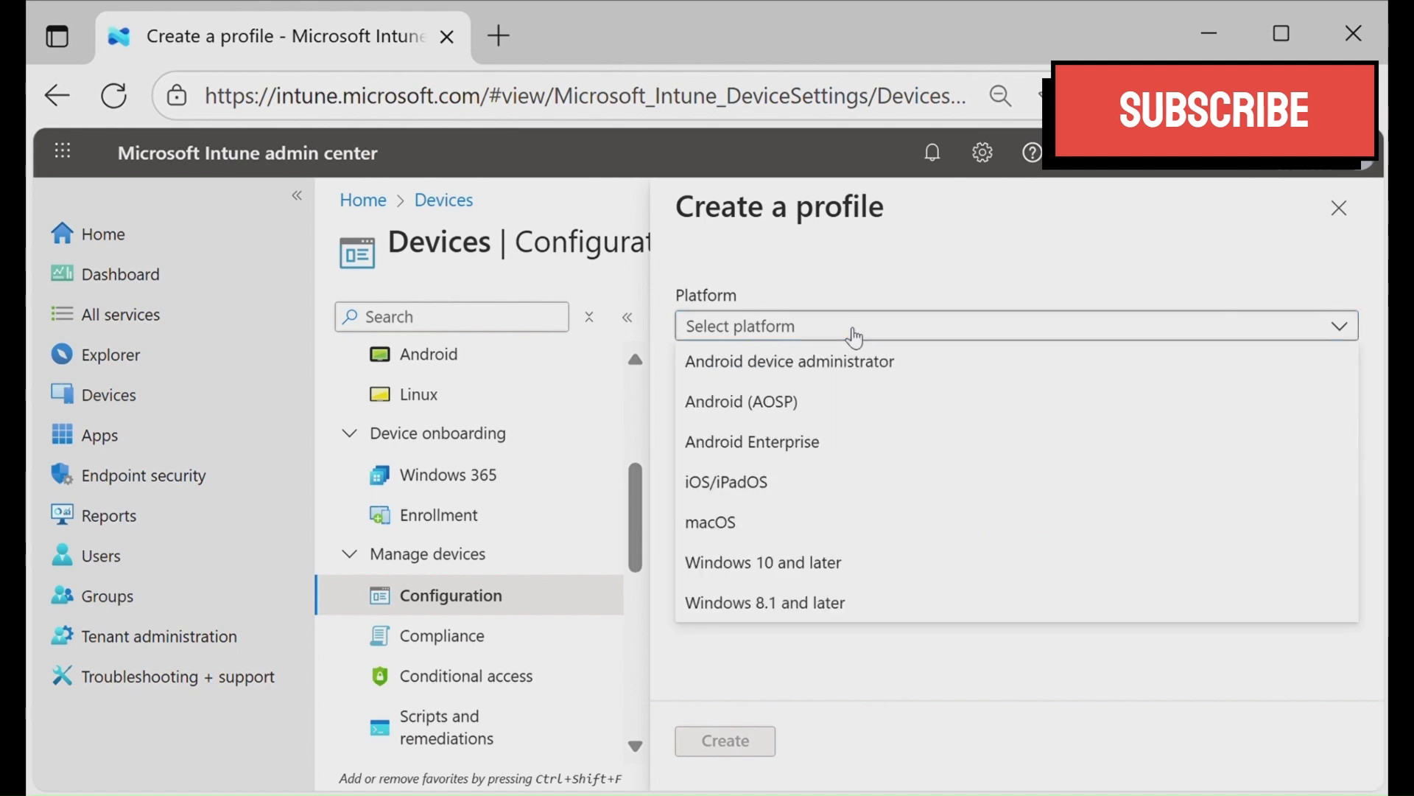
left_click(874, 579)
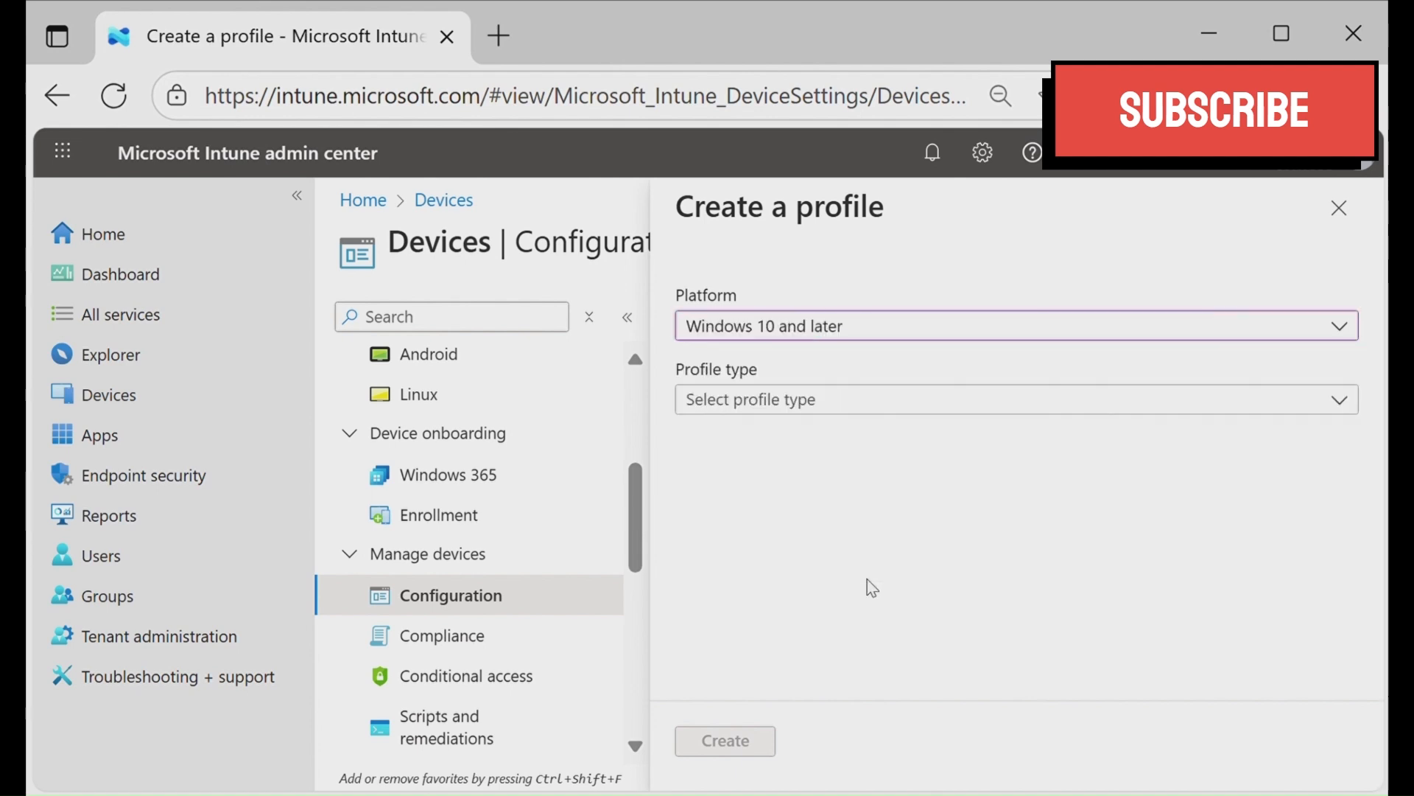
left_click(853, 401)
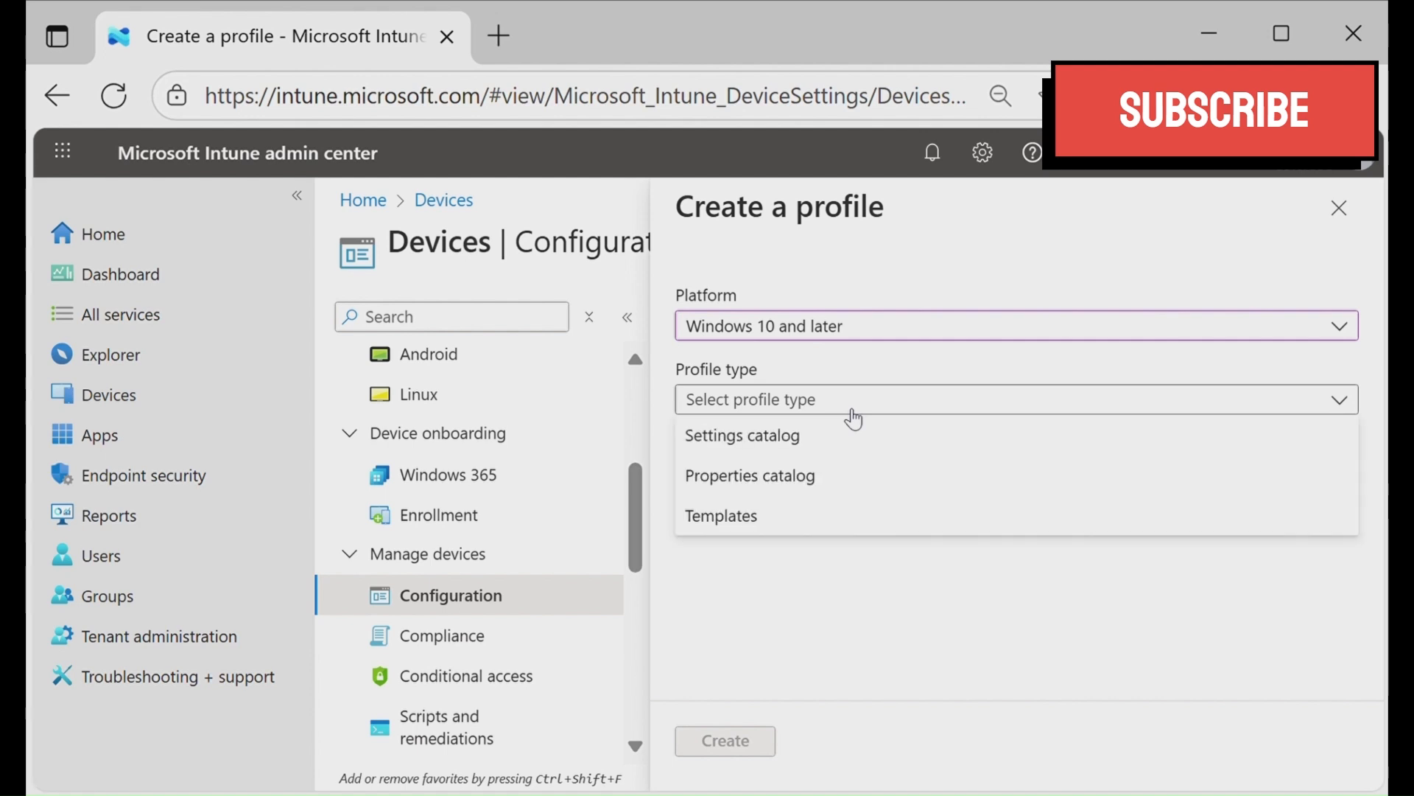
left_click(858, 515)
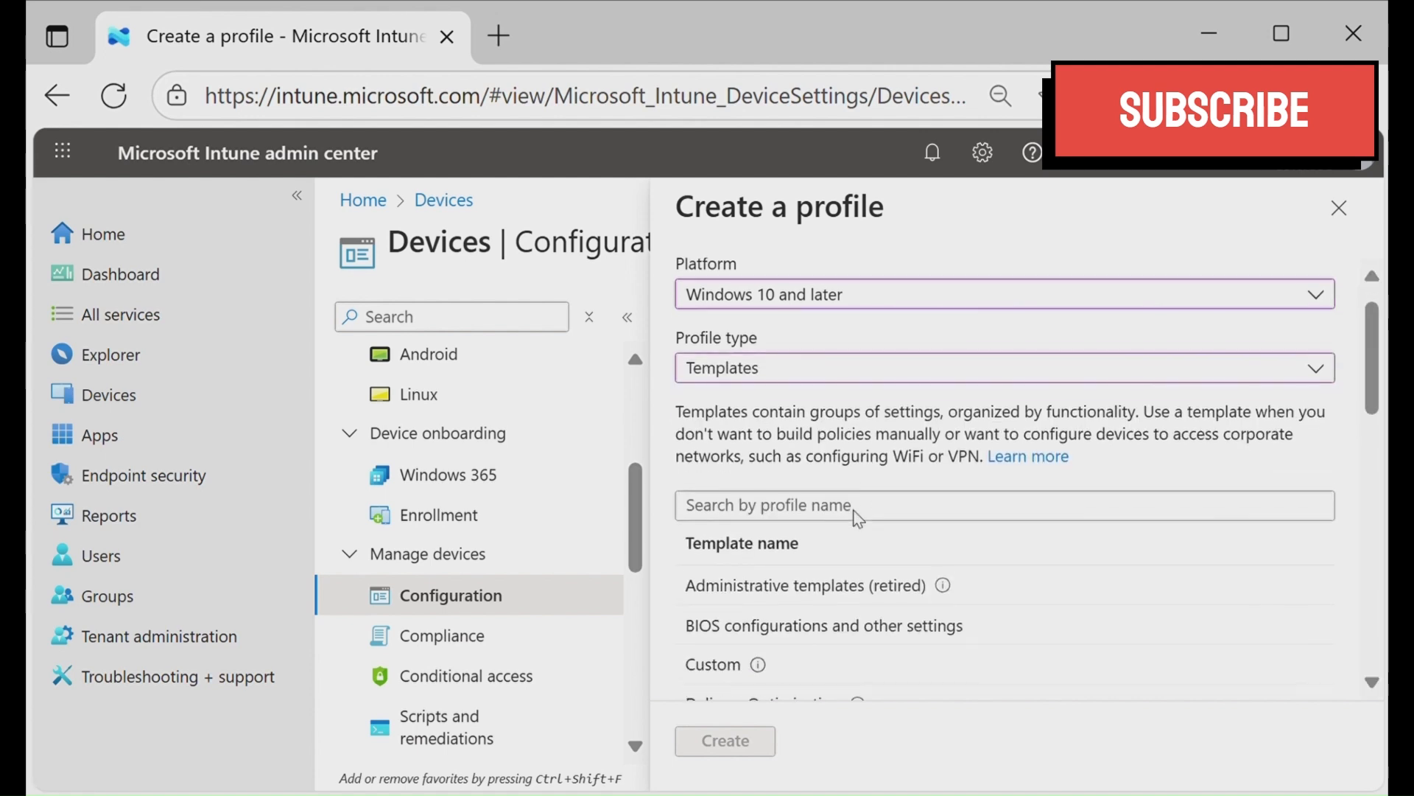
Search the templates for "kio", select the Kiosk template and create the profile from it
scroll(859, 515, "down", 1)
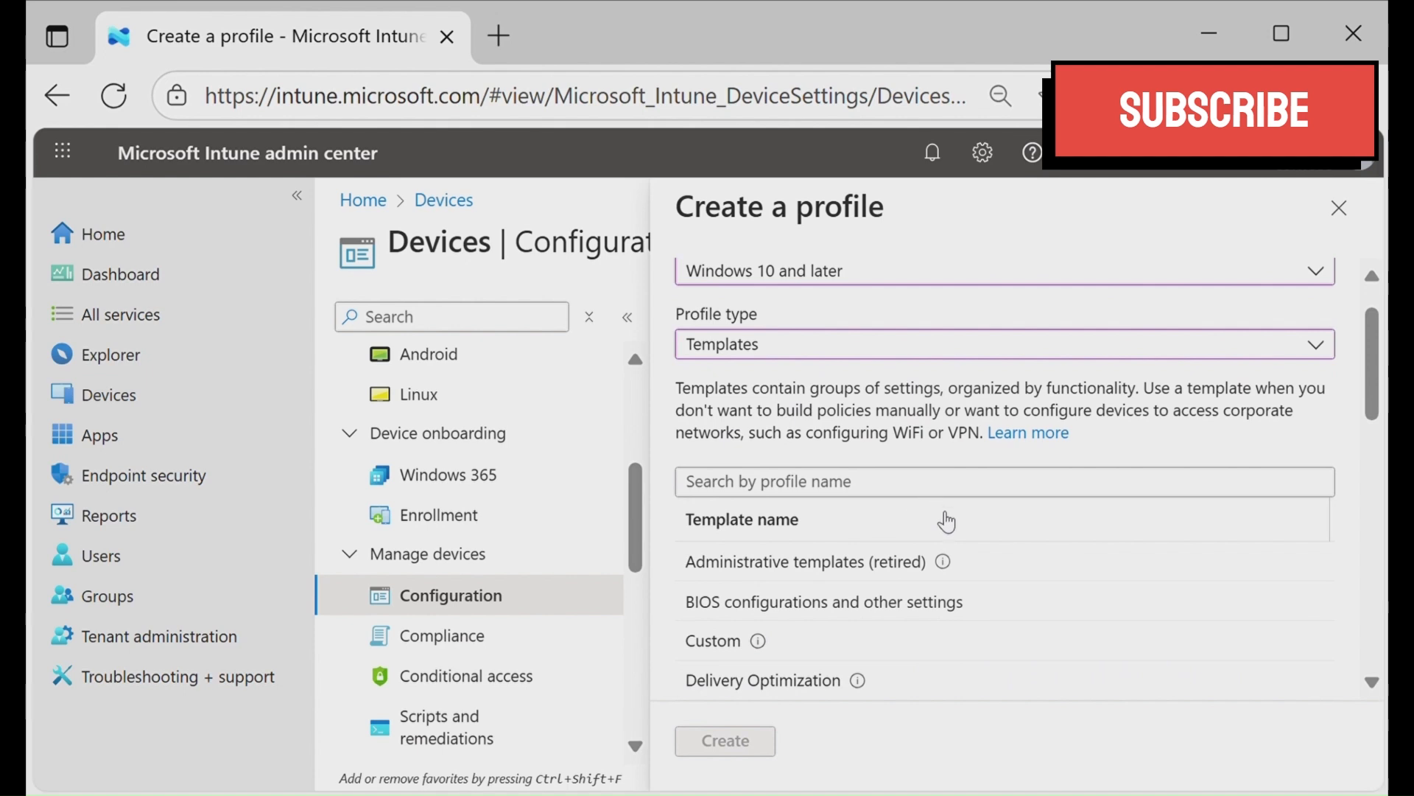
left_click(822, 489)
type("kio")
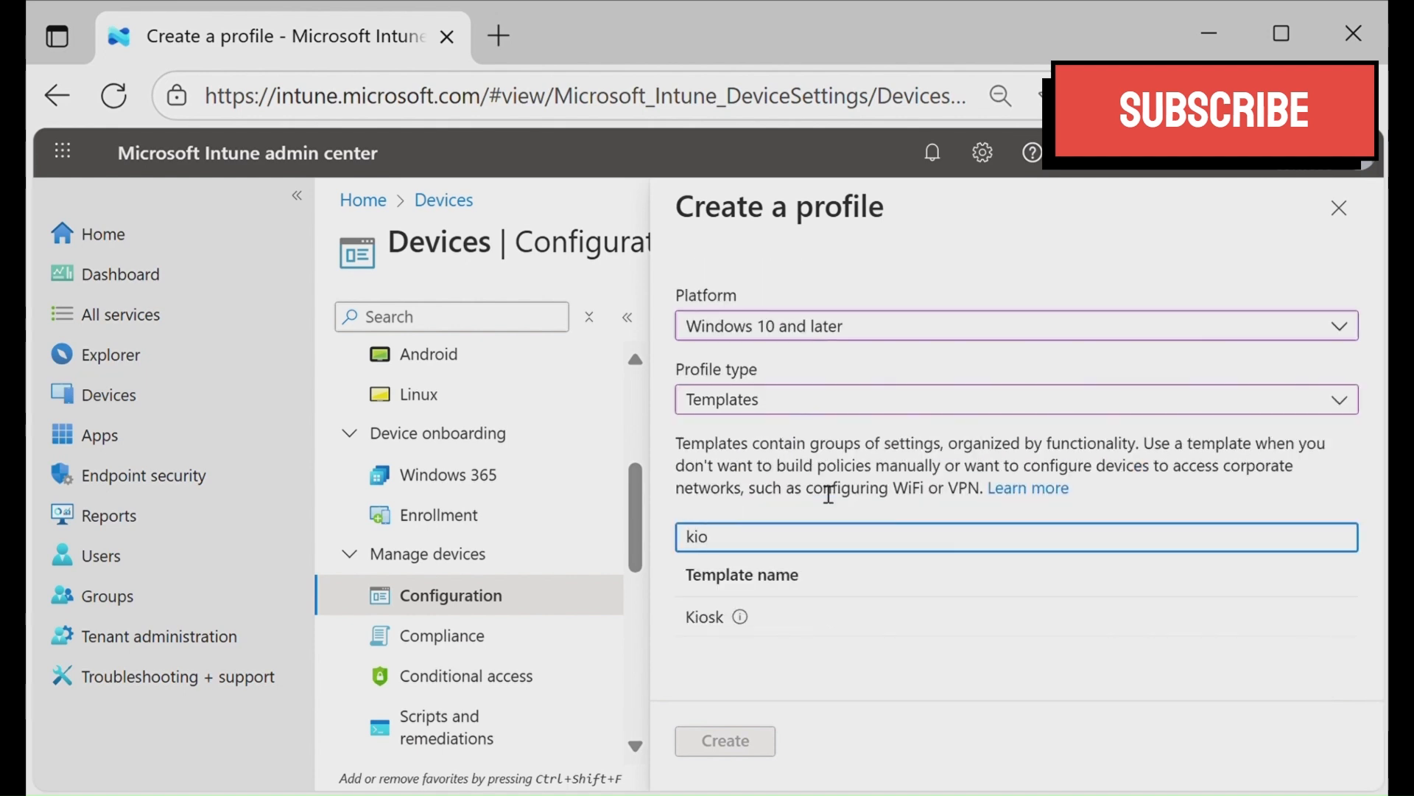
left_click(735, 630)
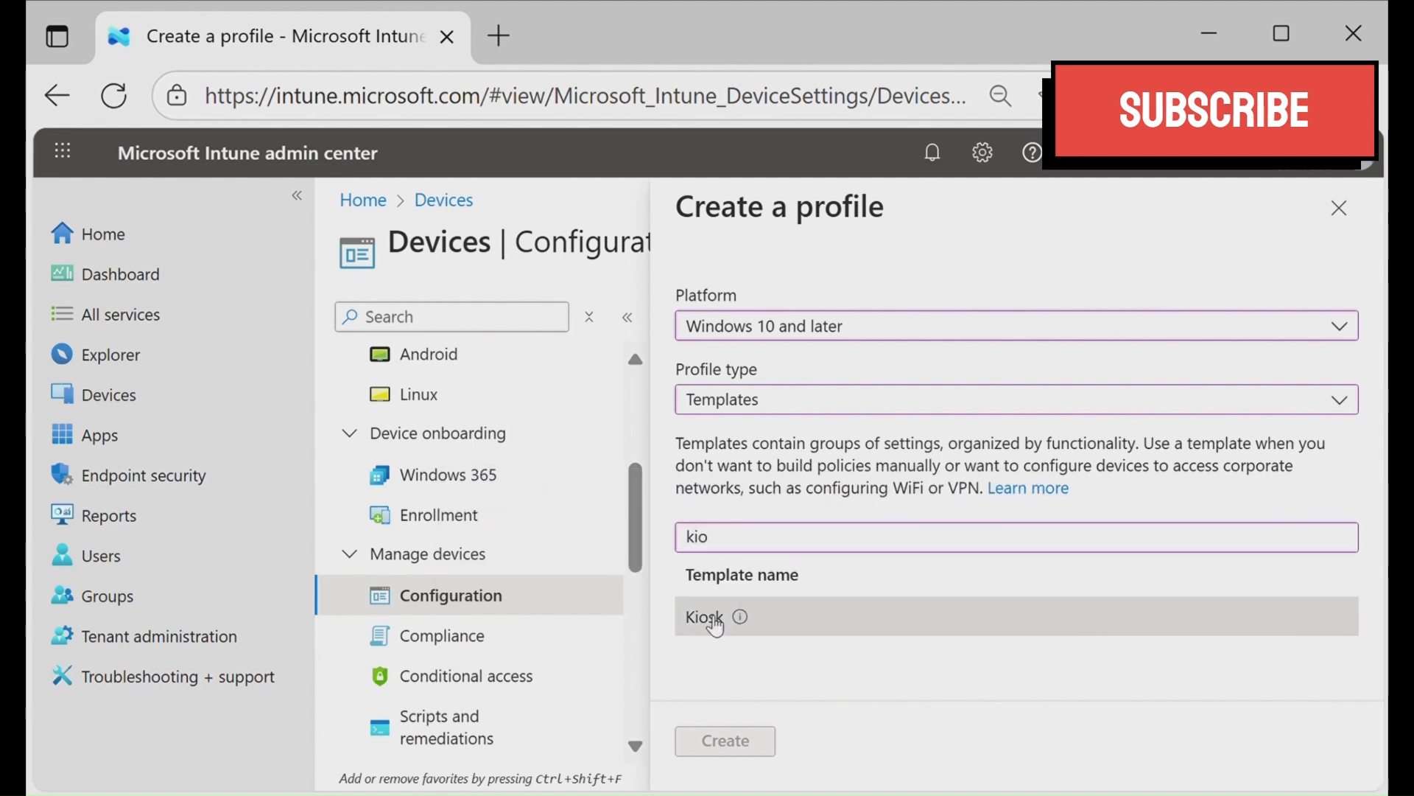
left_click(714, 626)
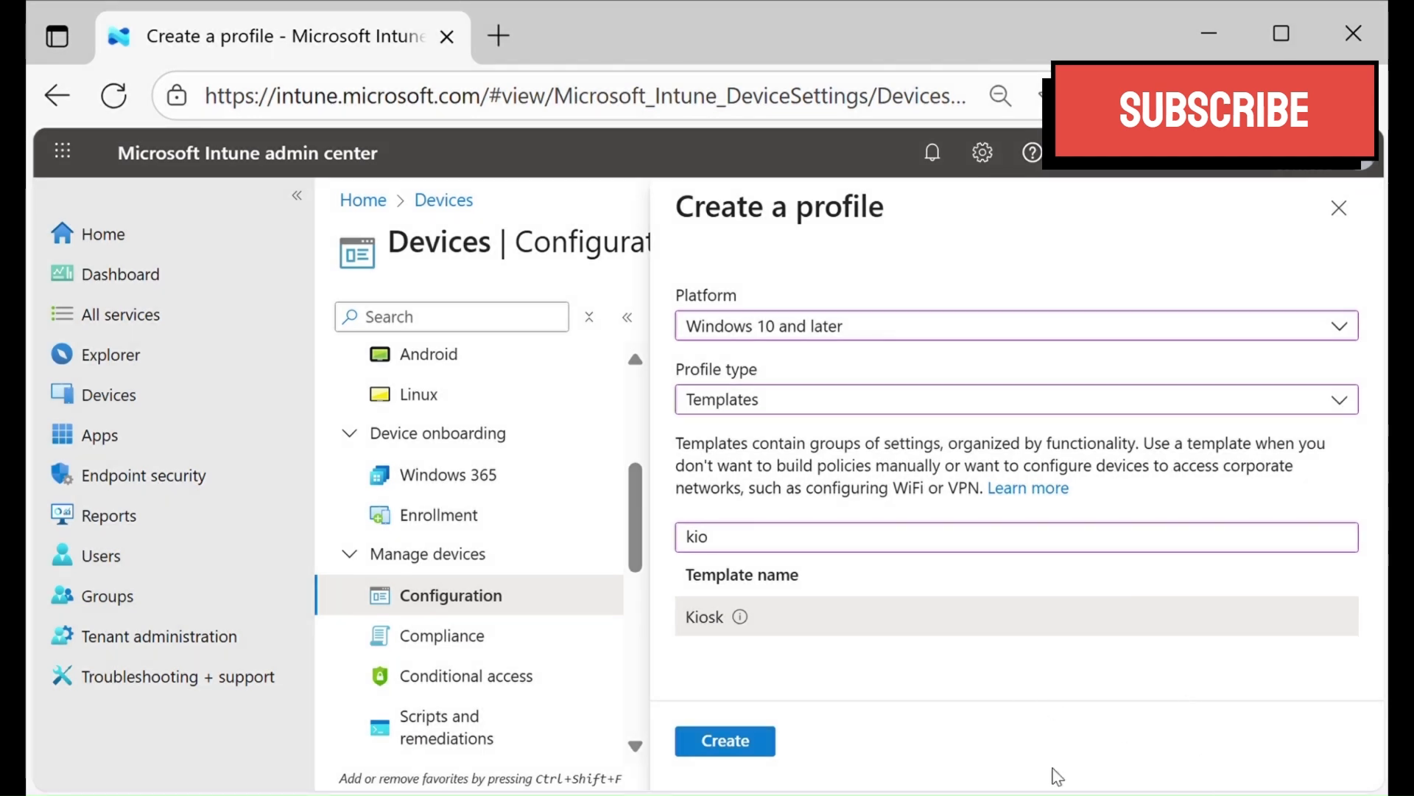
left_click(757, 742)
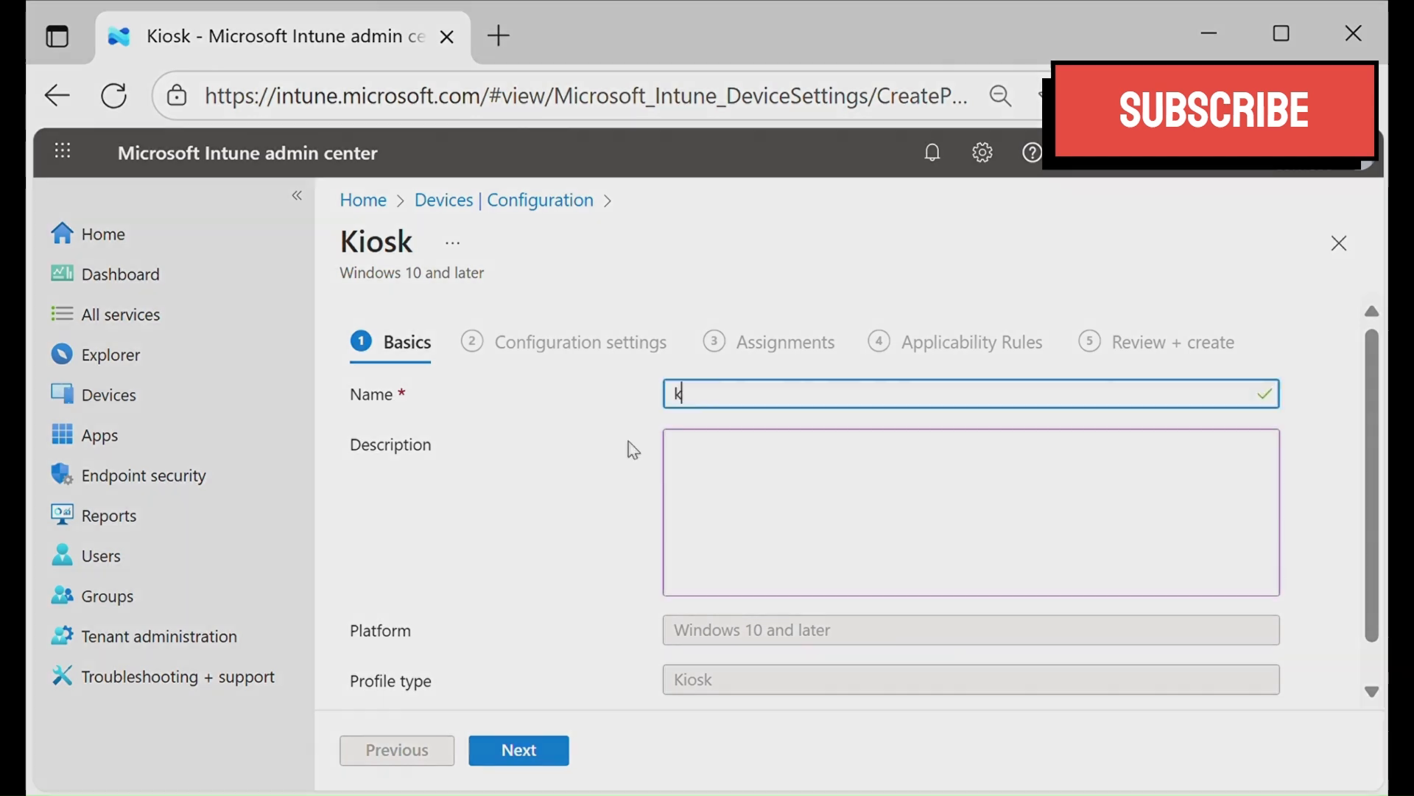
Name the kiosk profile Kisok Policy
key("BackSpace")
type("k")
key("BackSpace")
type("Kiso")
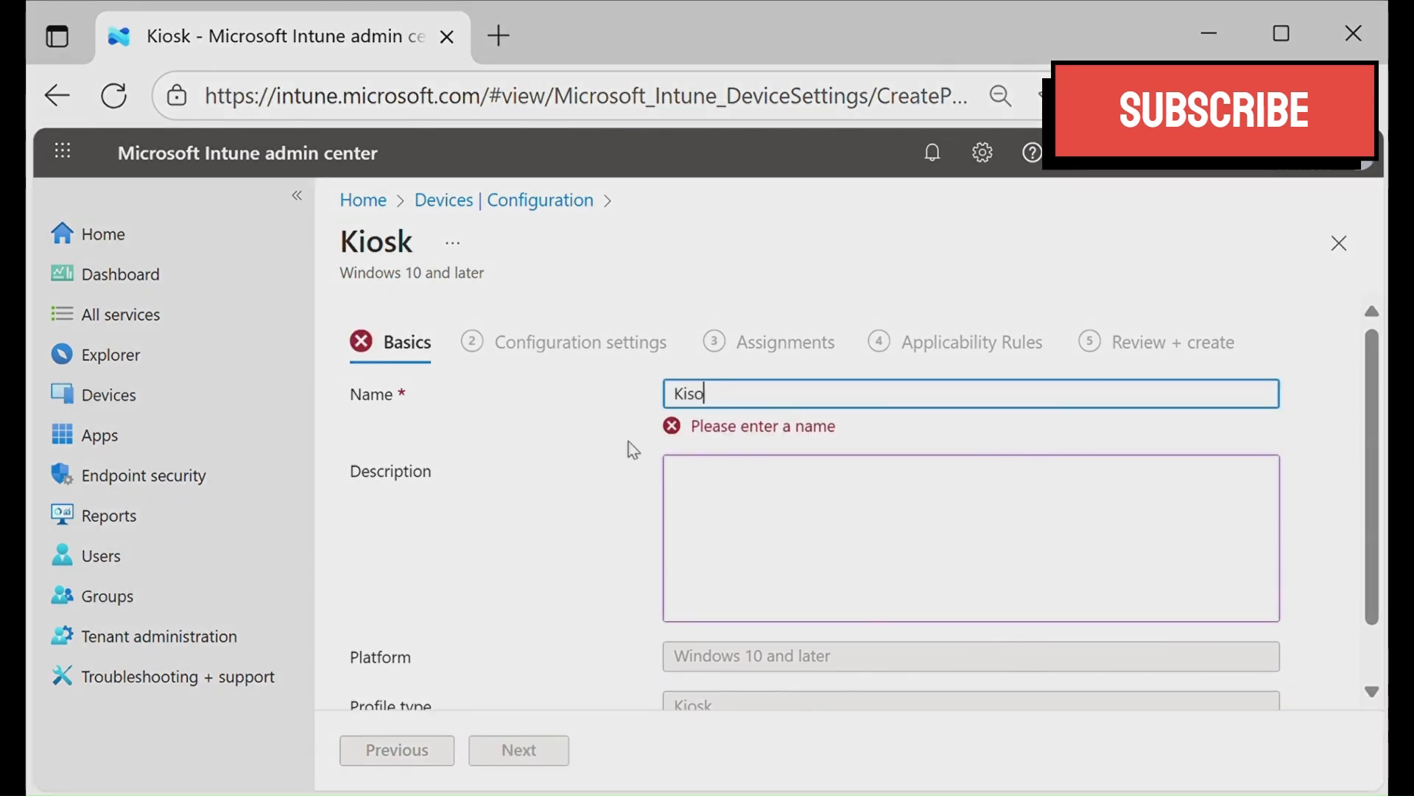
type("k Po")
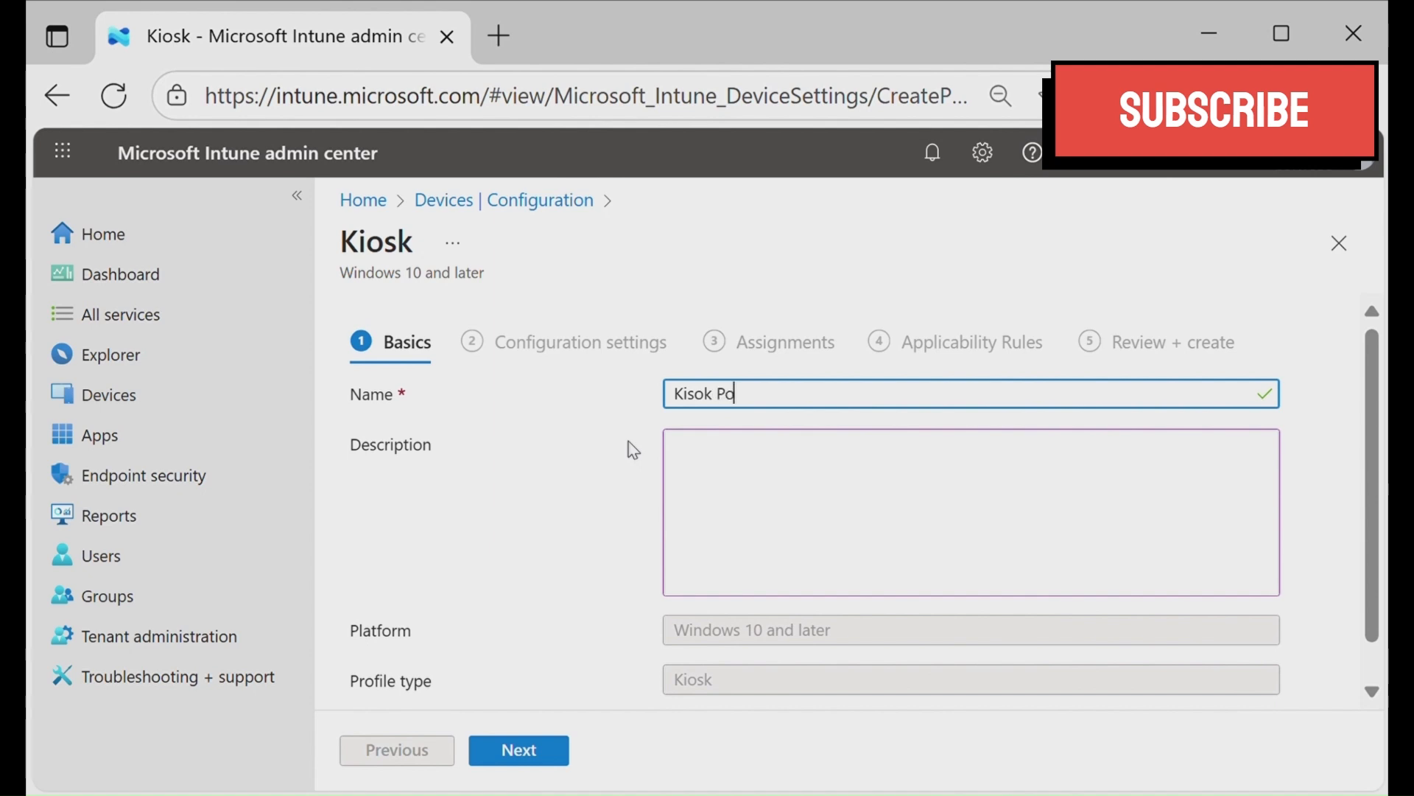
type("licy")
Enter Kiosk settings as the profile description and continue to the configuration settings
key("Tab")
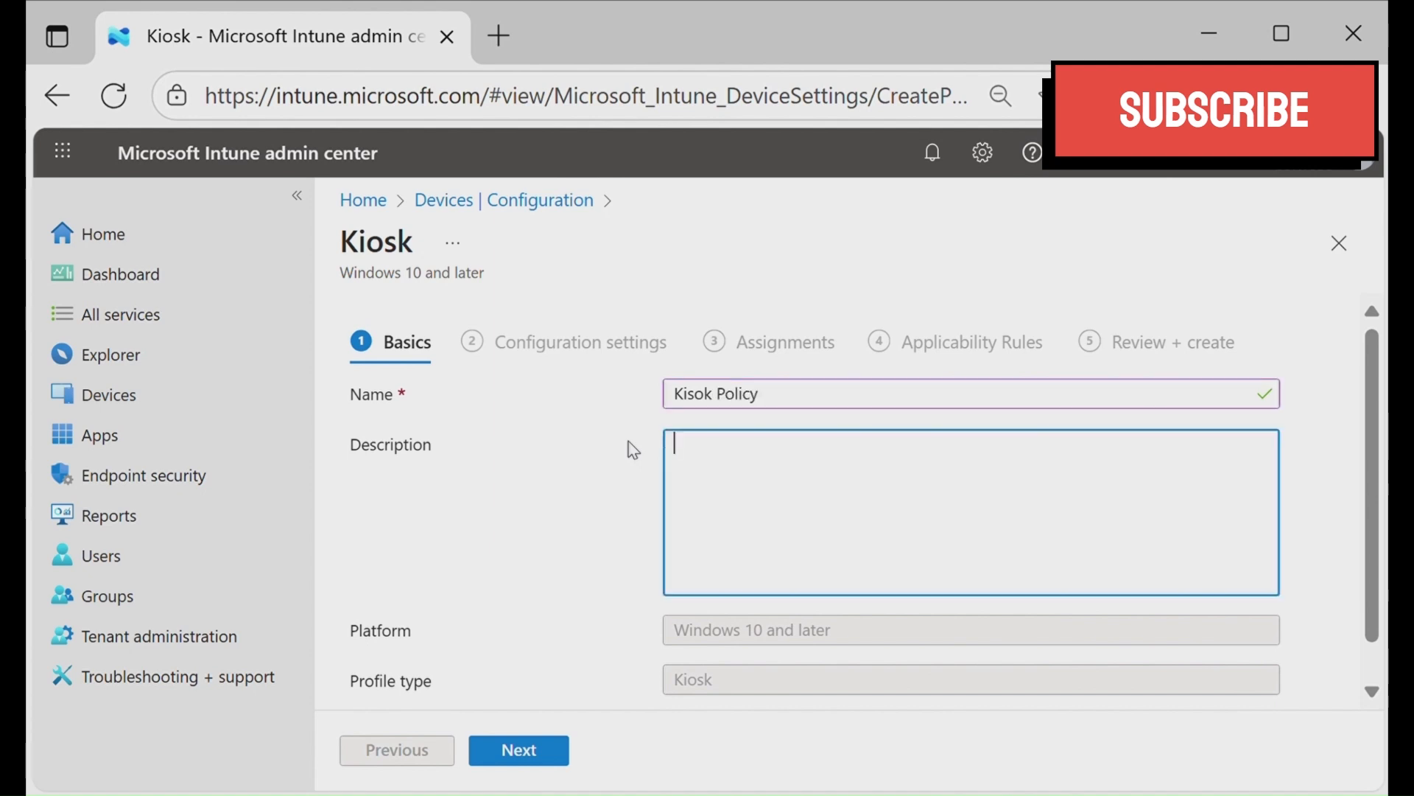
type("Kiosk")
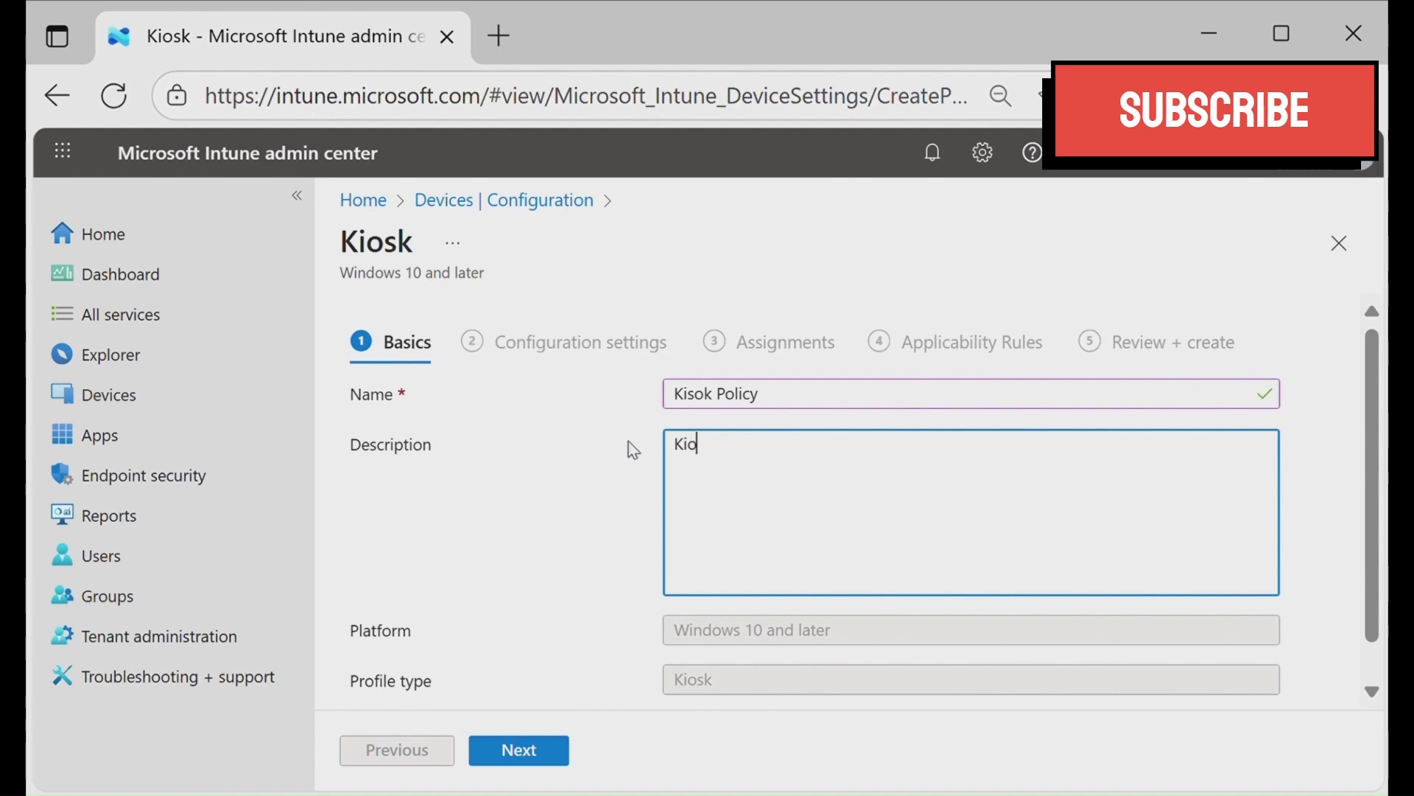
type("ttings")
scroll(629, 442, "down", 1)
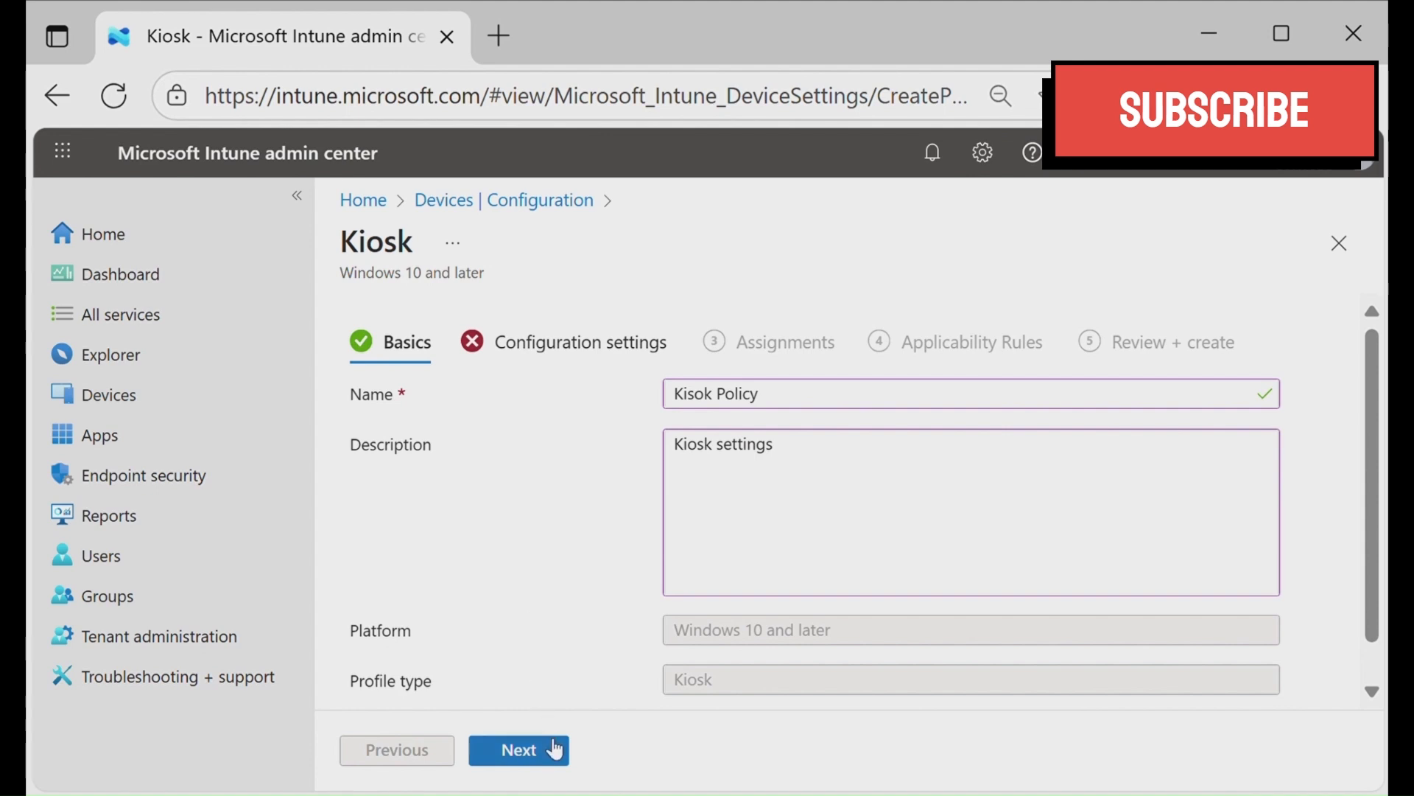
left_click(554, 749)
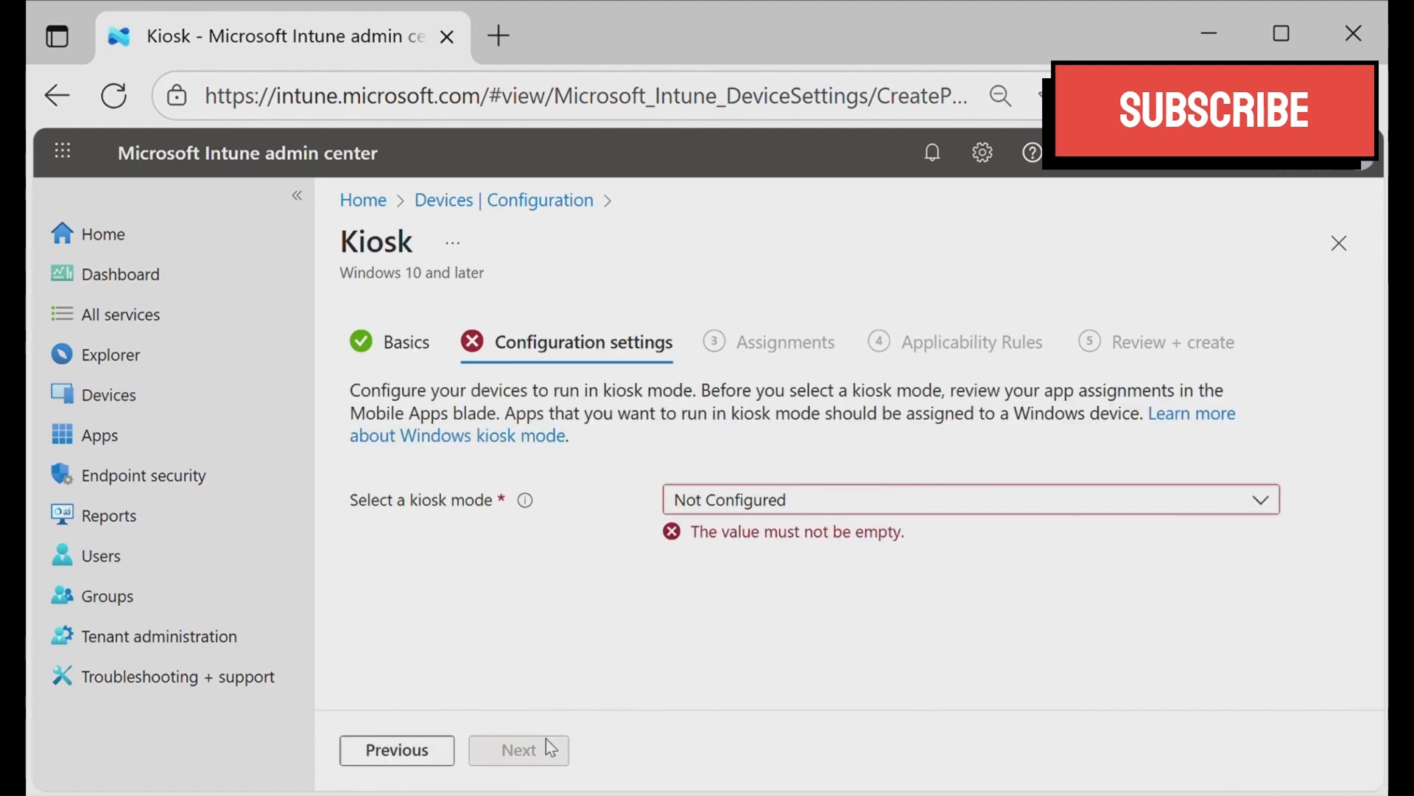
Set the kiosk mode to Single app, full-screen kiosk and the user logon type to Auto logon
left_click(792, 500)
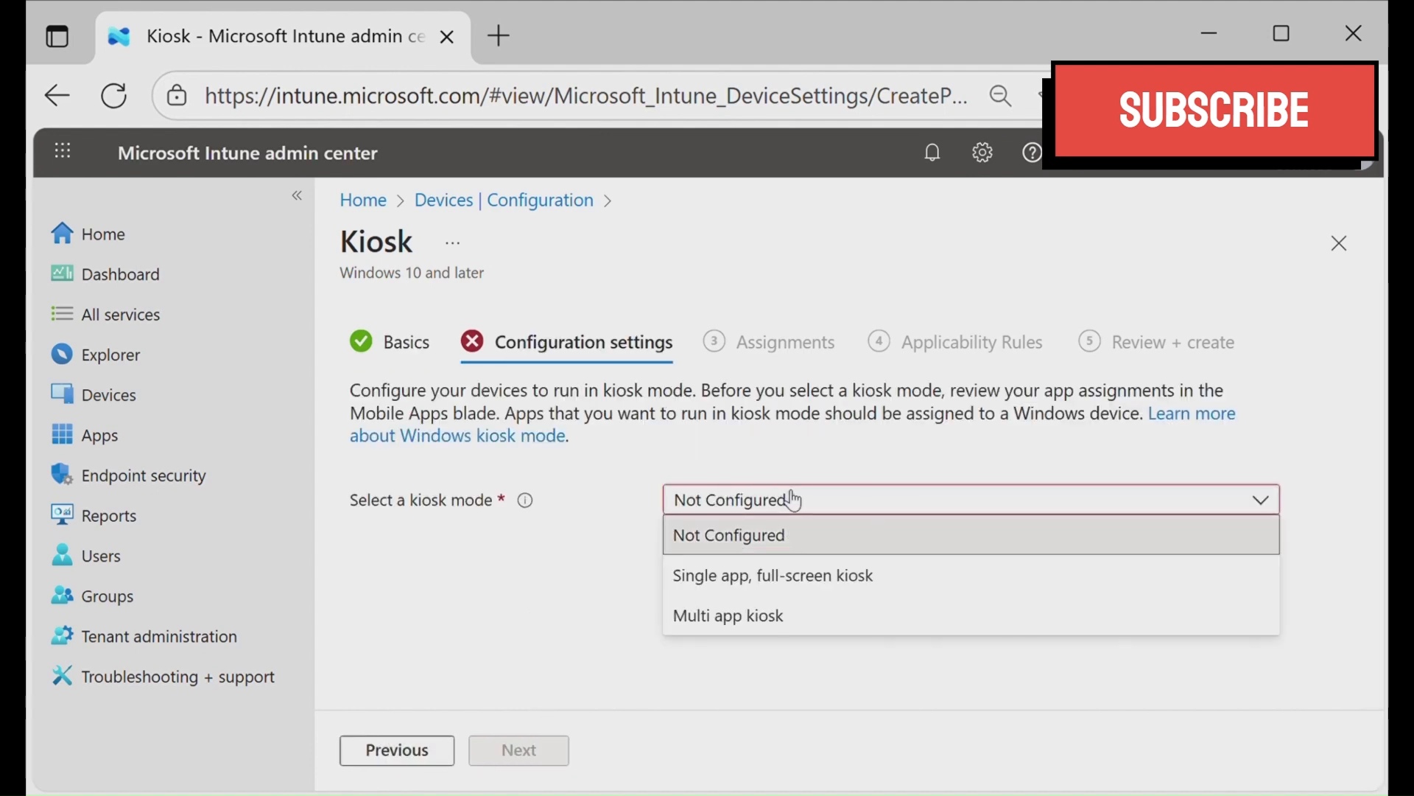
left_click(852, 589)
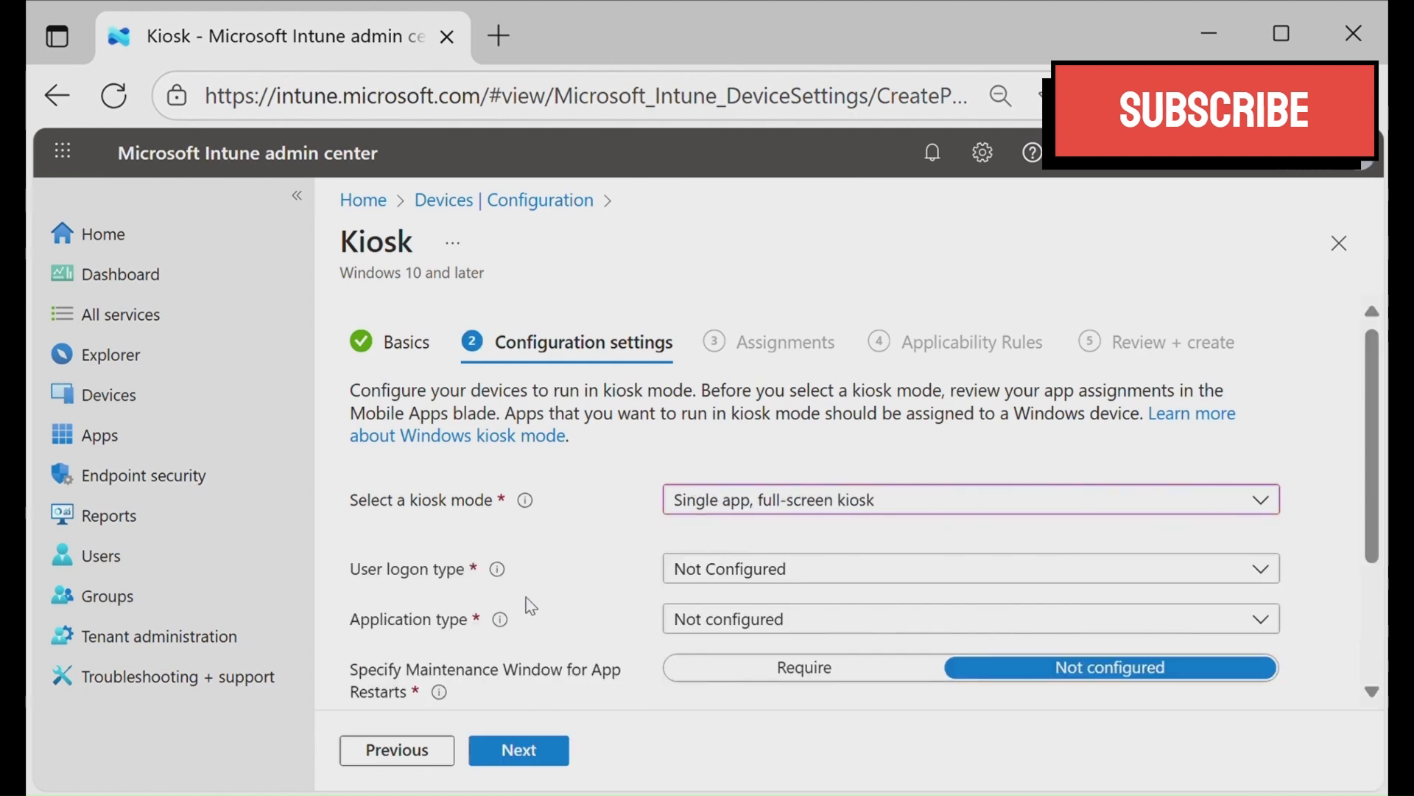
left_click(734, 579)
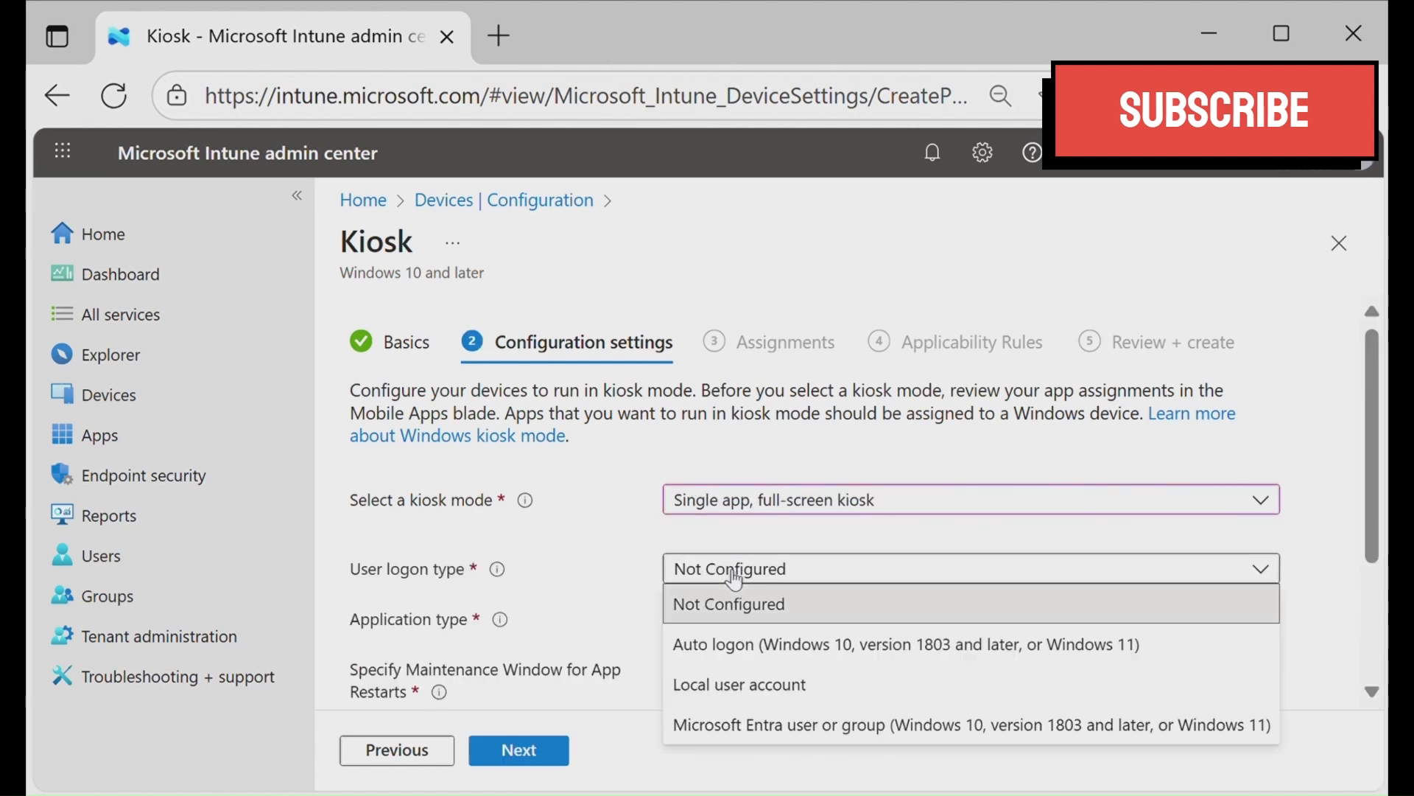
left_click(783, 661)
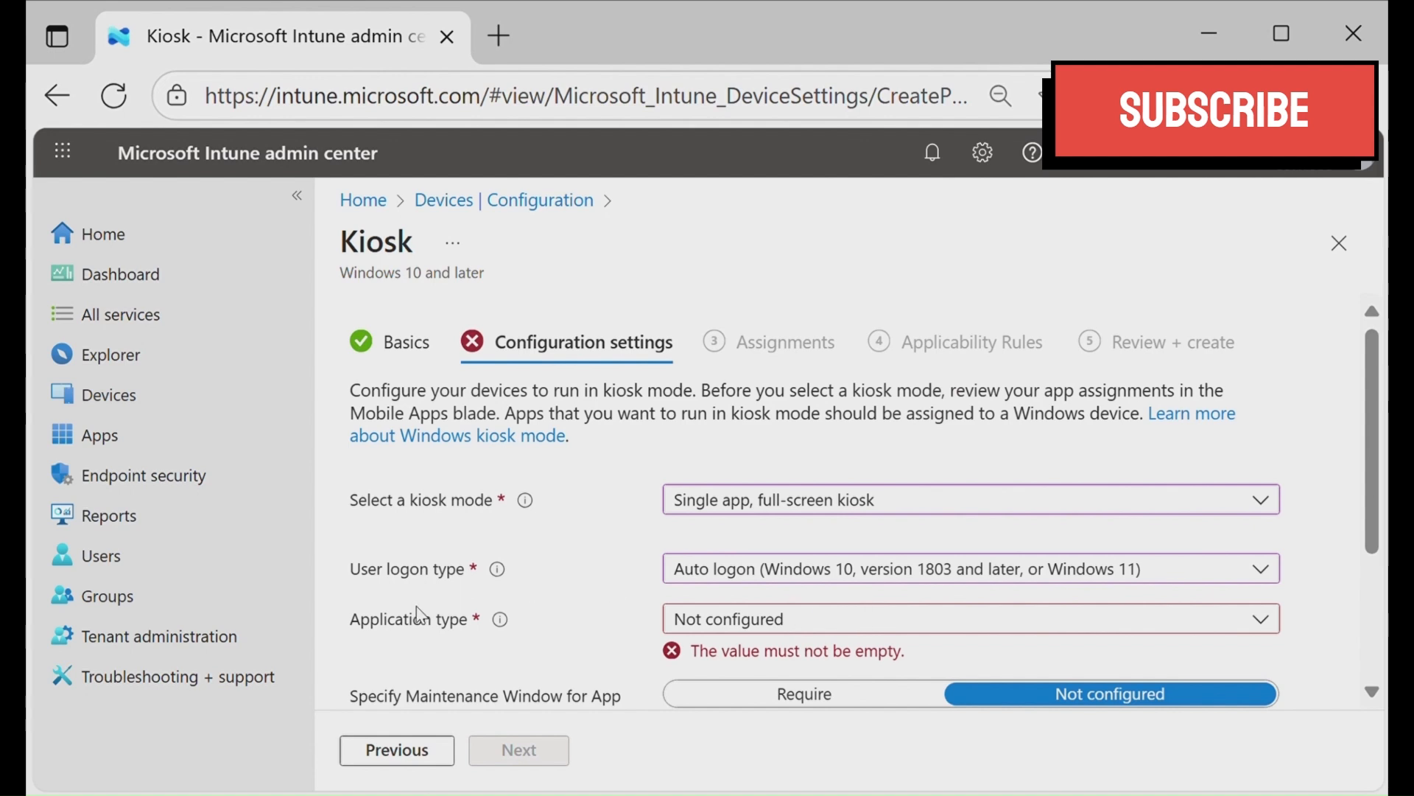
left_click(790, 631)
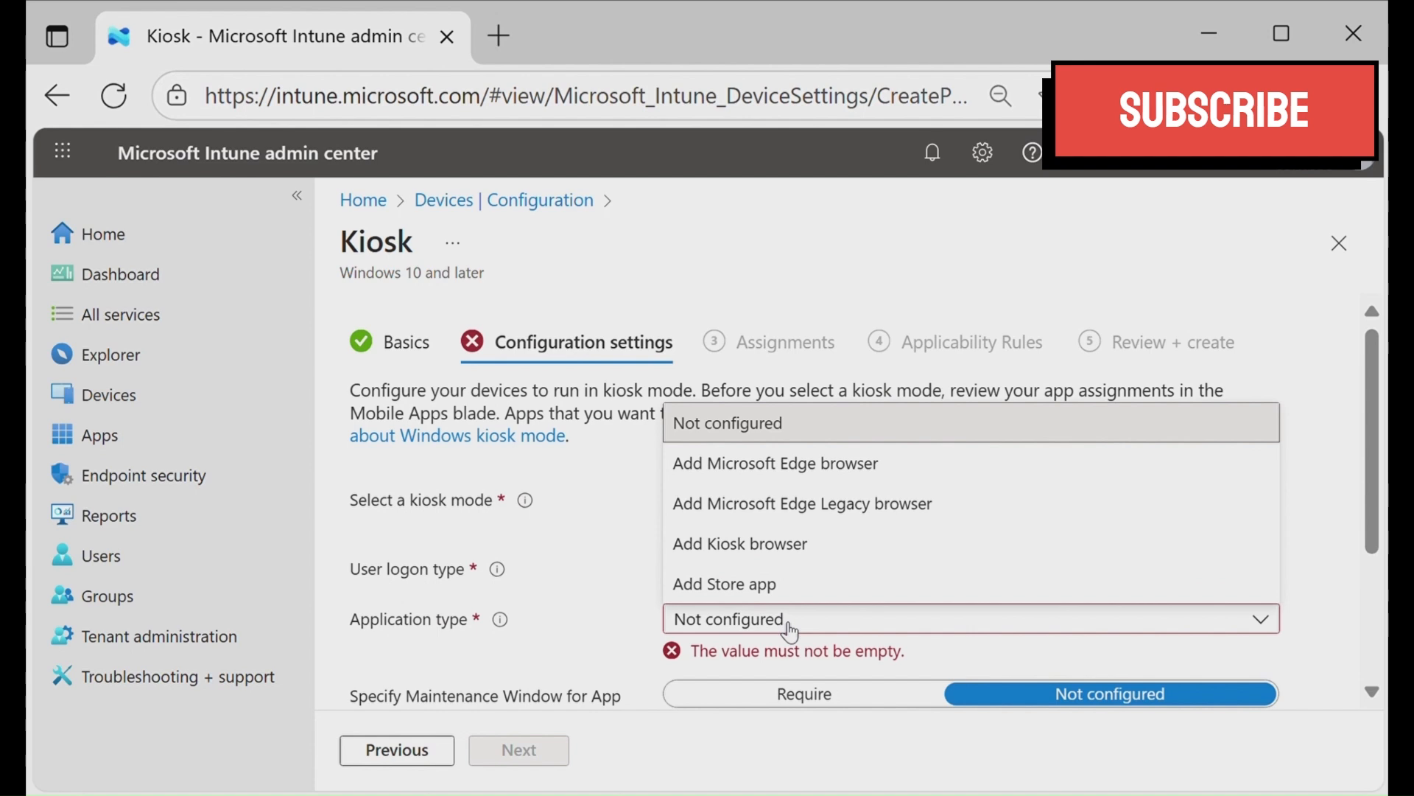
left_click(845, 479)
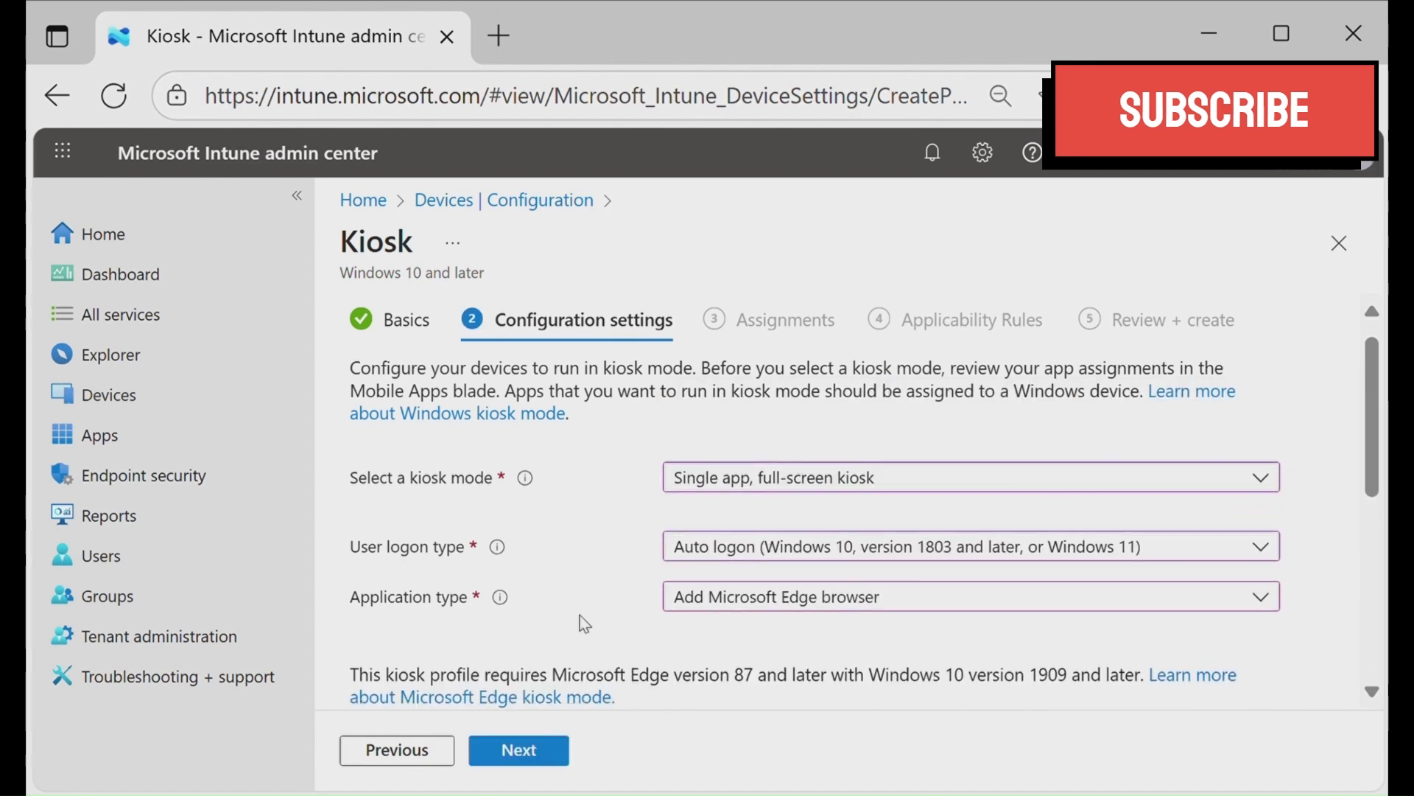
scroll(584, 624, "down", 3)
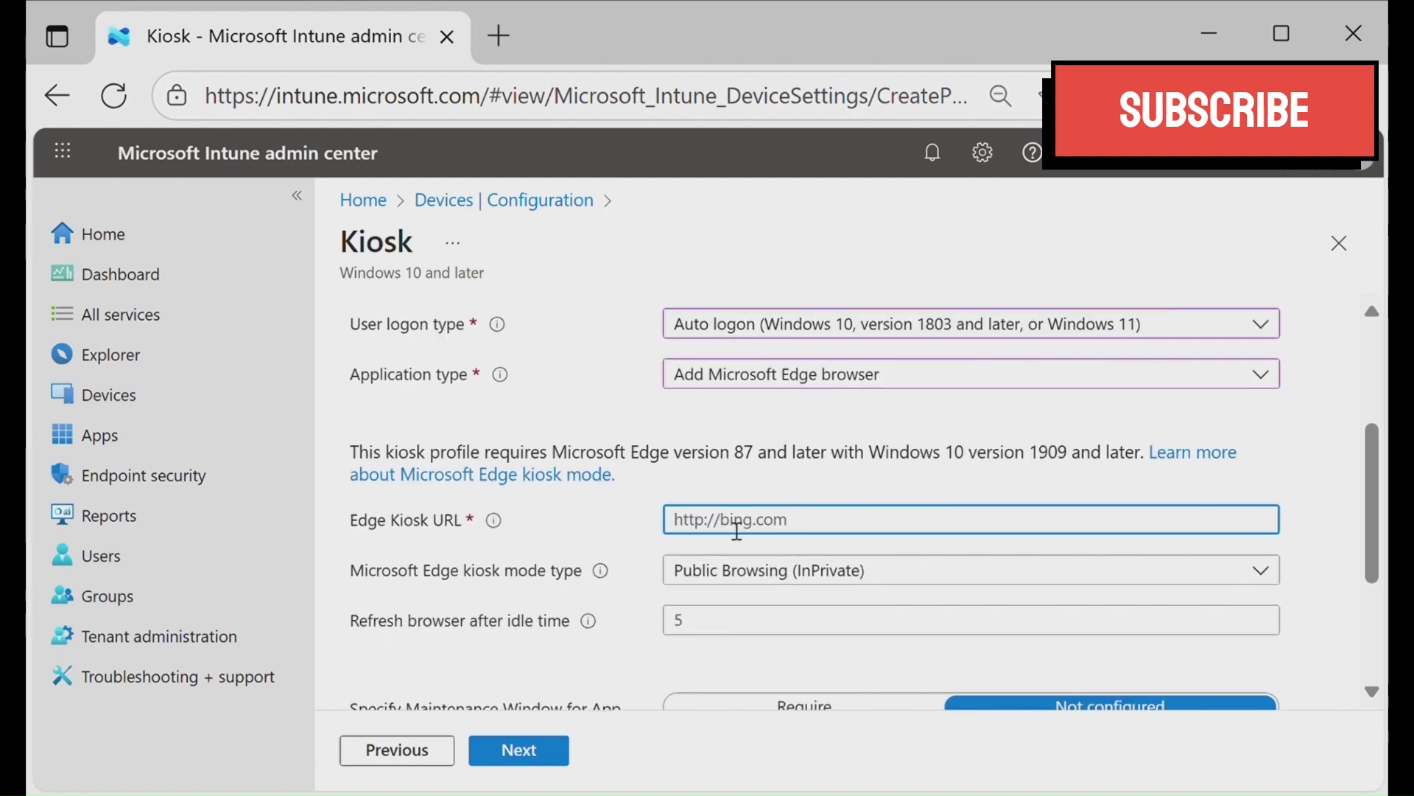
type("htt")
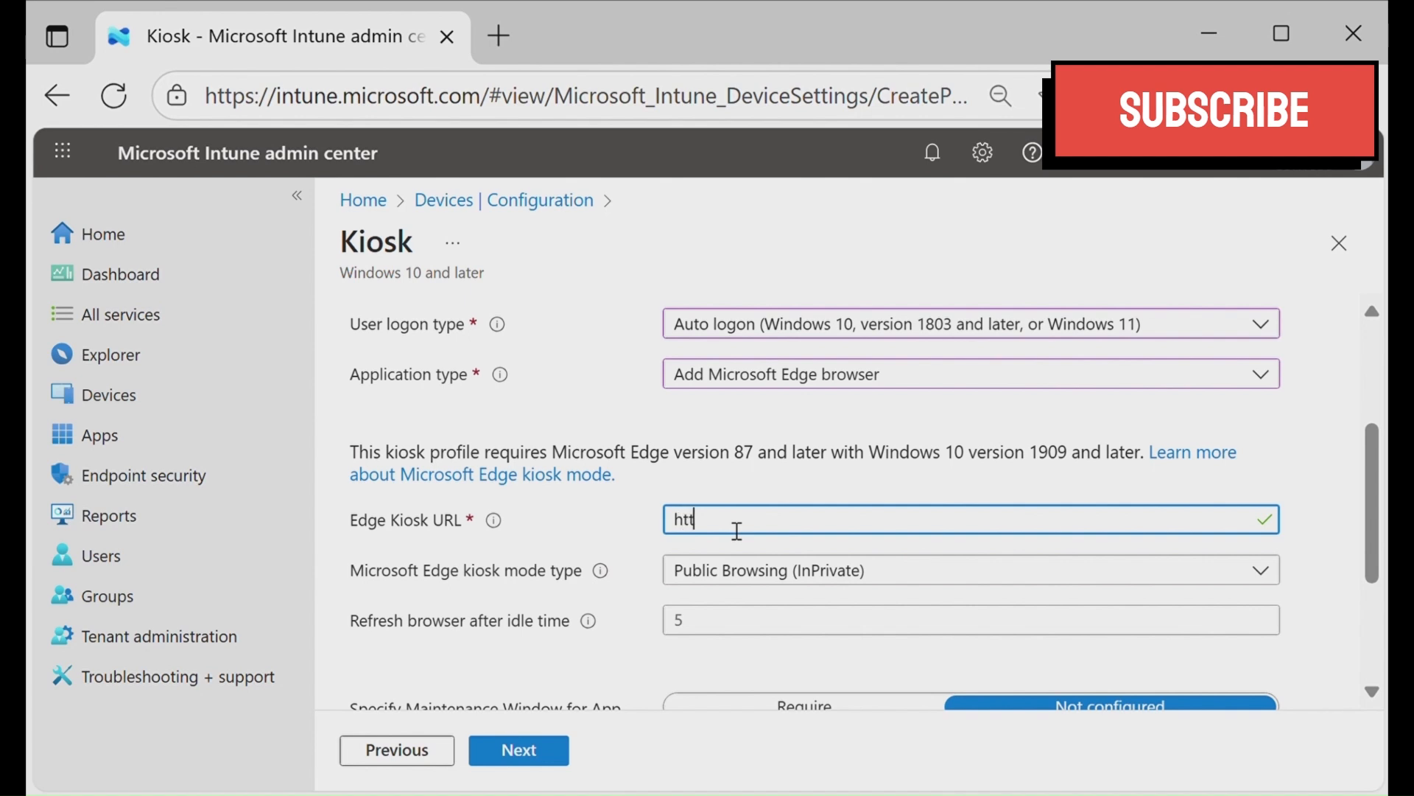
type("ps://www.ya")
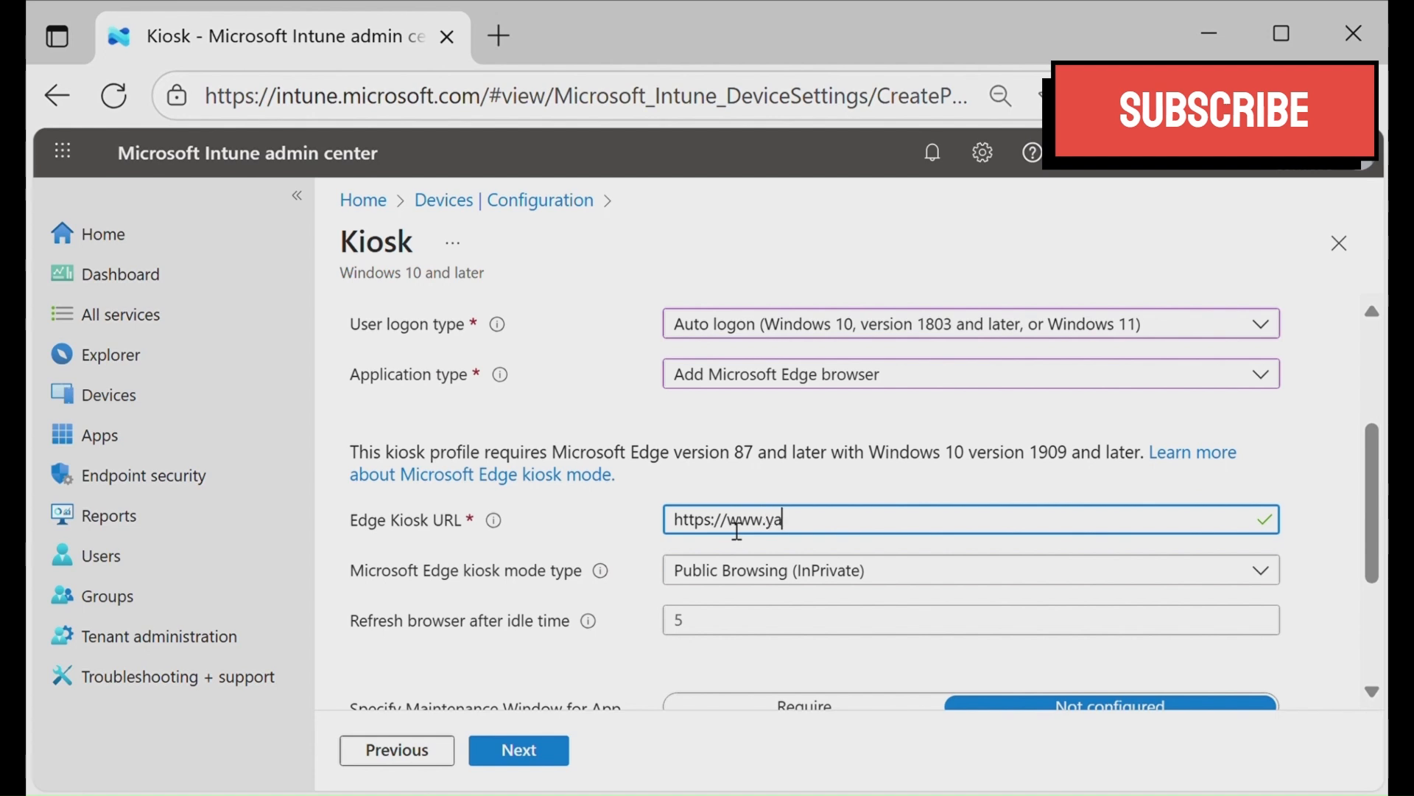
type("hoo.com")
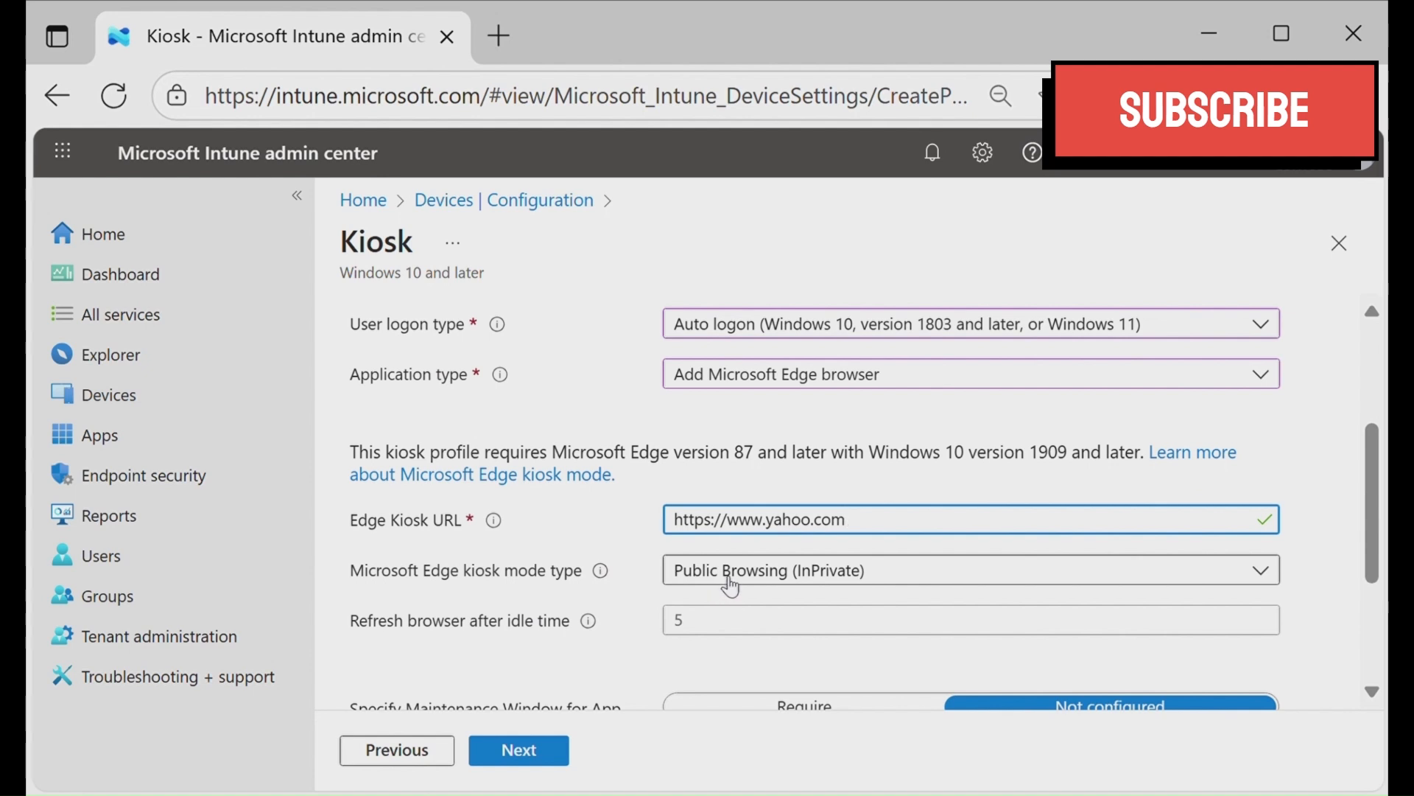
Review the remaining browser and maintenance window settings, leave them at their defaults and continue to the assignments
scroll(648, 583, "down", 1)
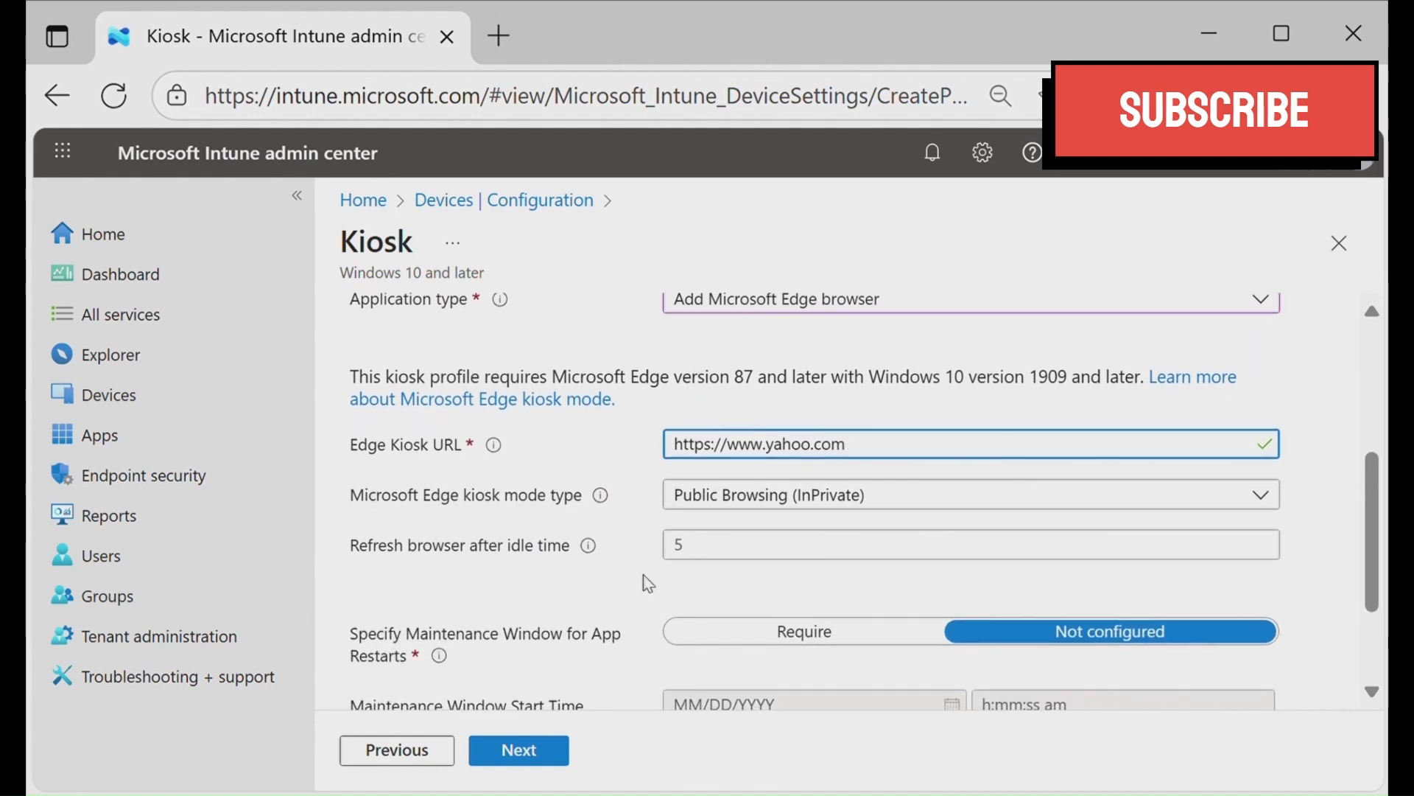
scroll(648, 584, "down", 1)
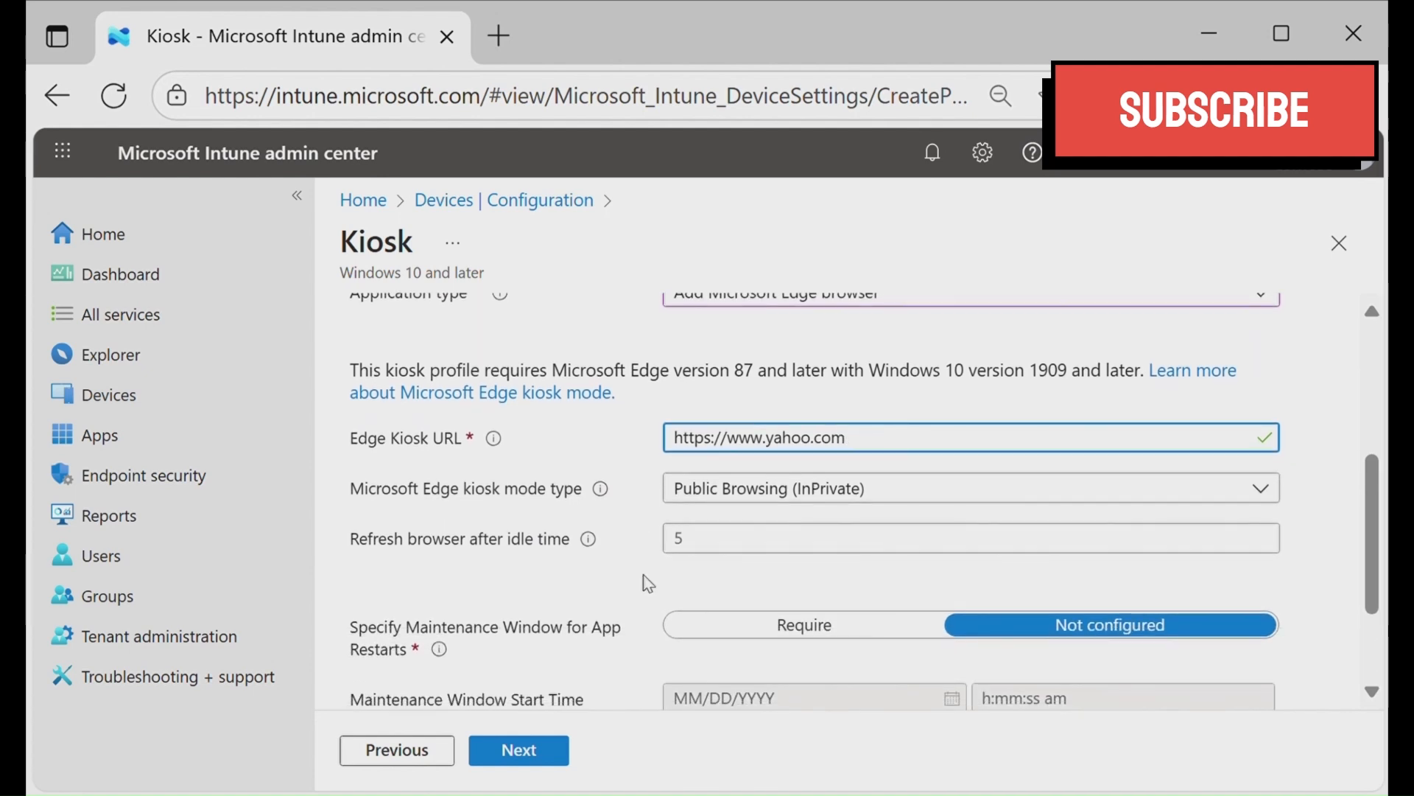
scroll(647, 584, "down", 1)
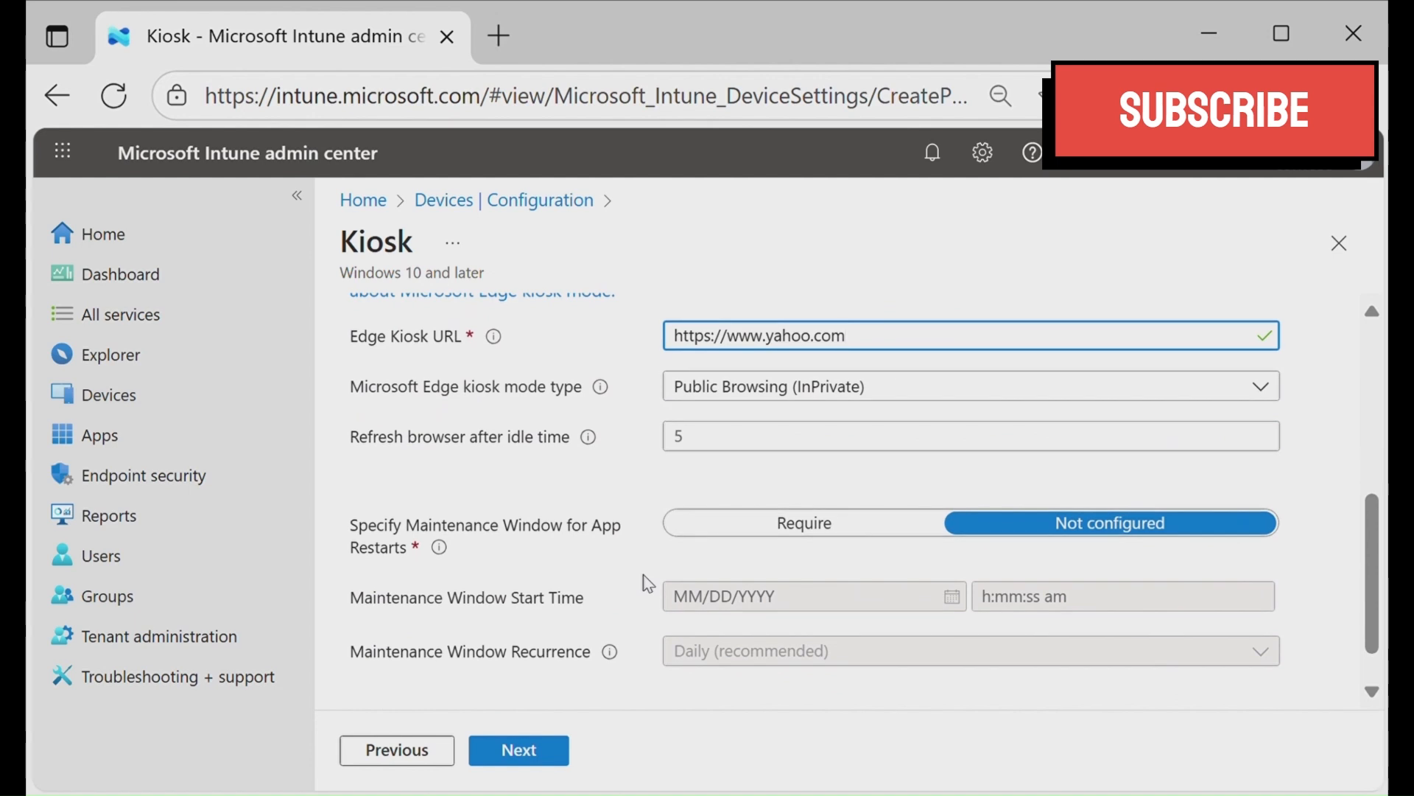
scroll(648, 583, "up", 1)
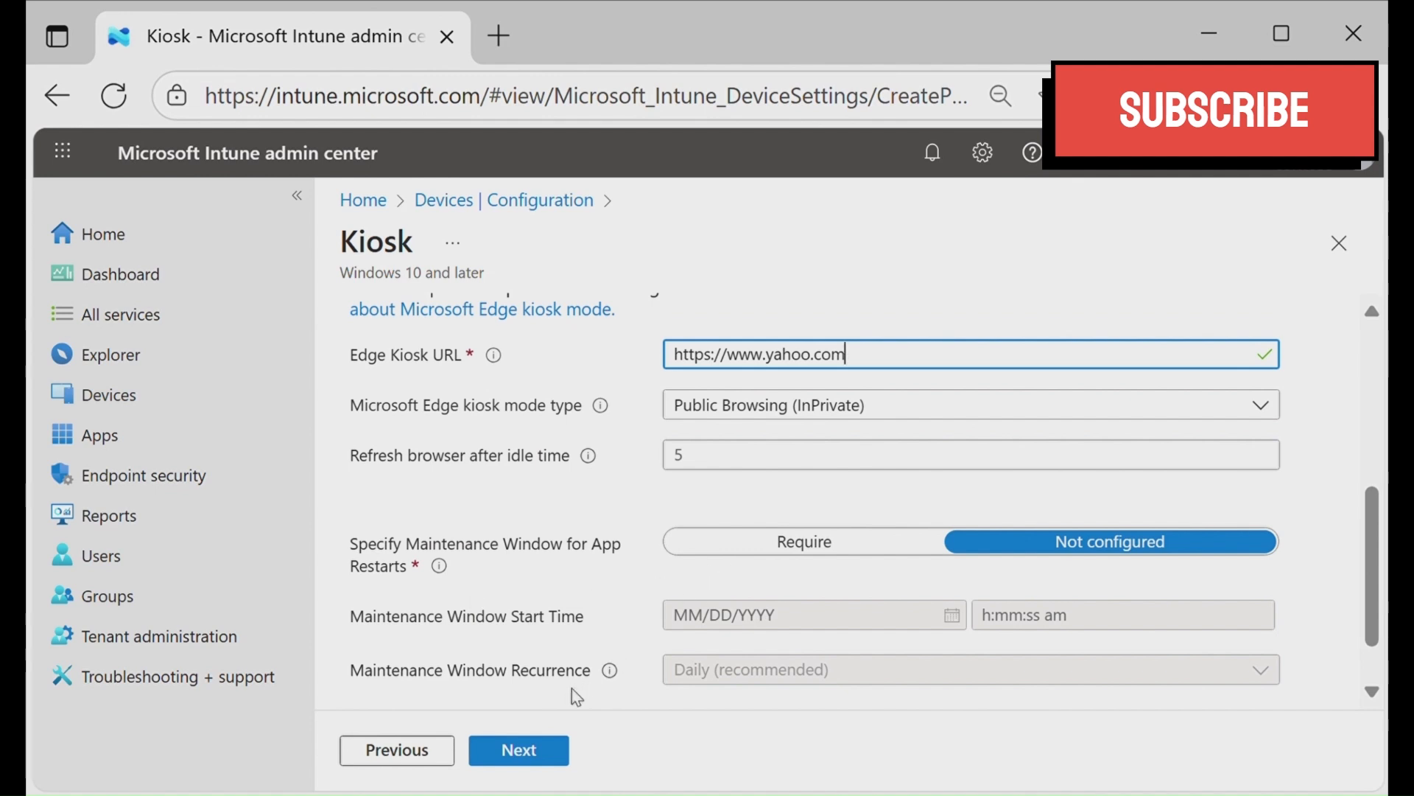
left_click(552, 766)
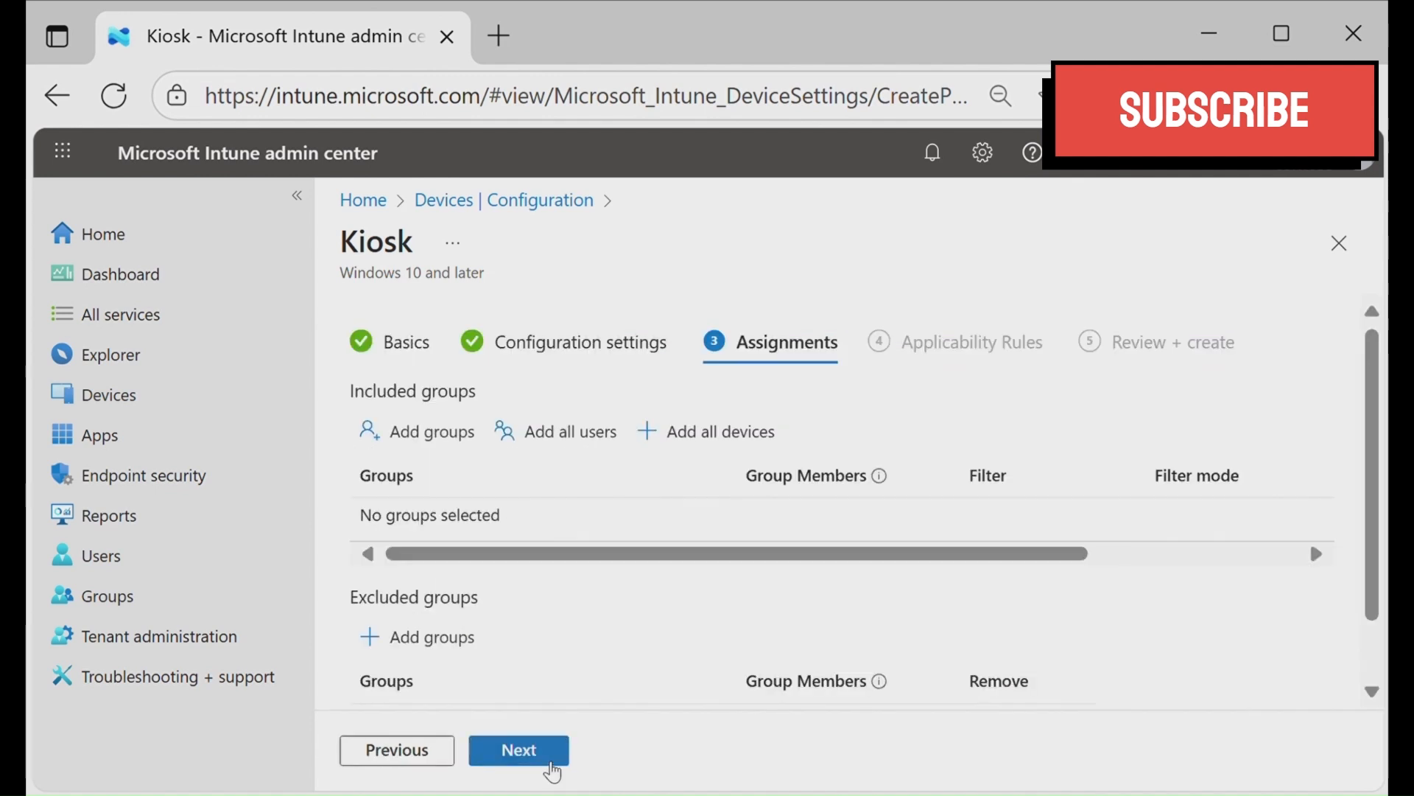
Add the Kiosk Device group to the included groups and continue to the applicability rules
left_click(440, 449)
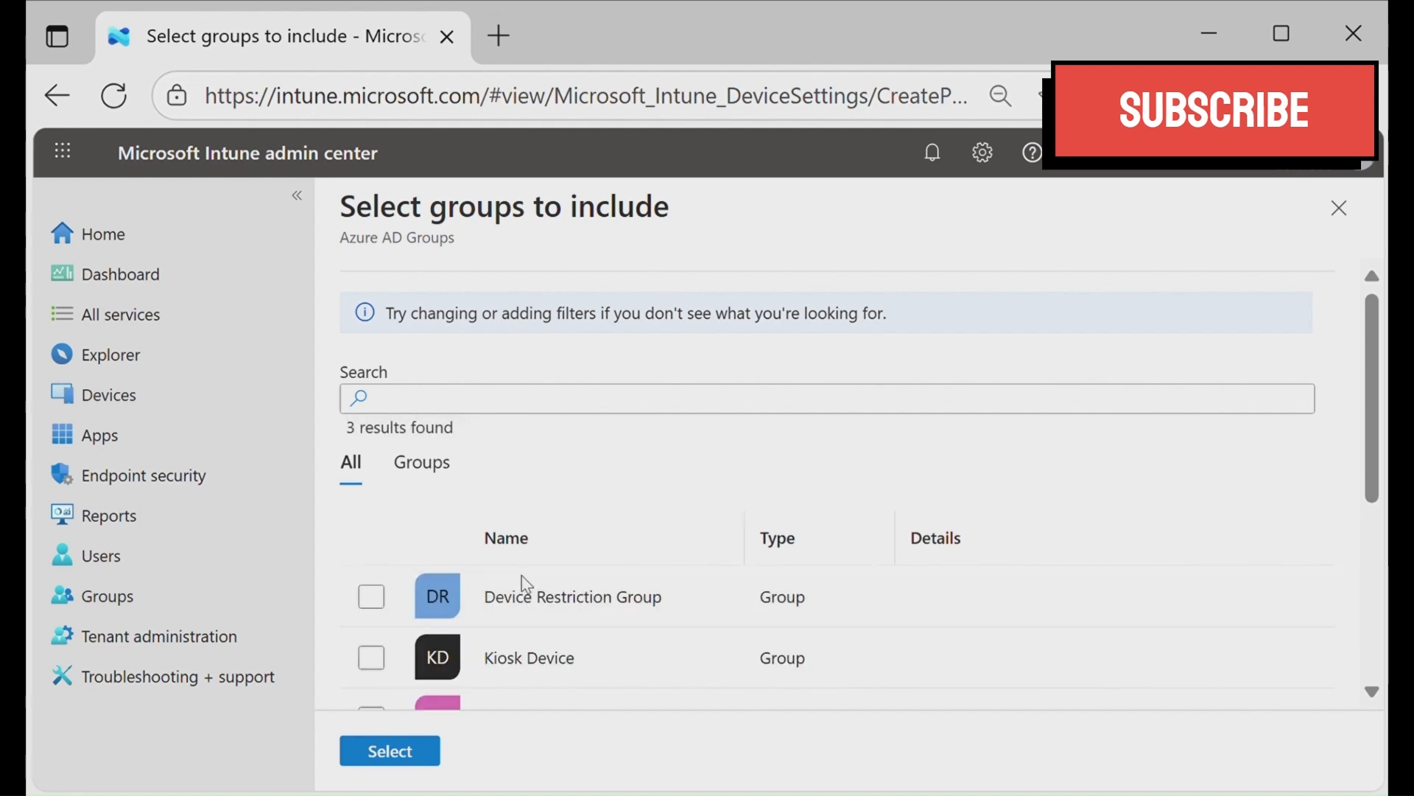
left_click(370, 658)
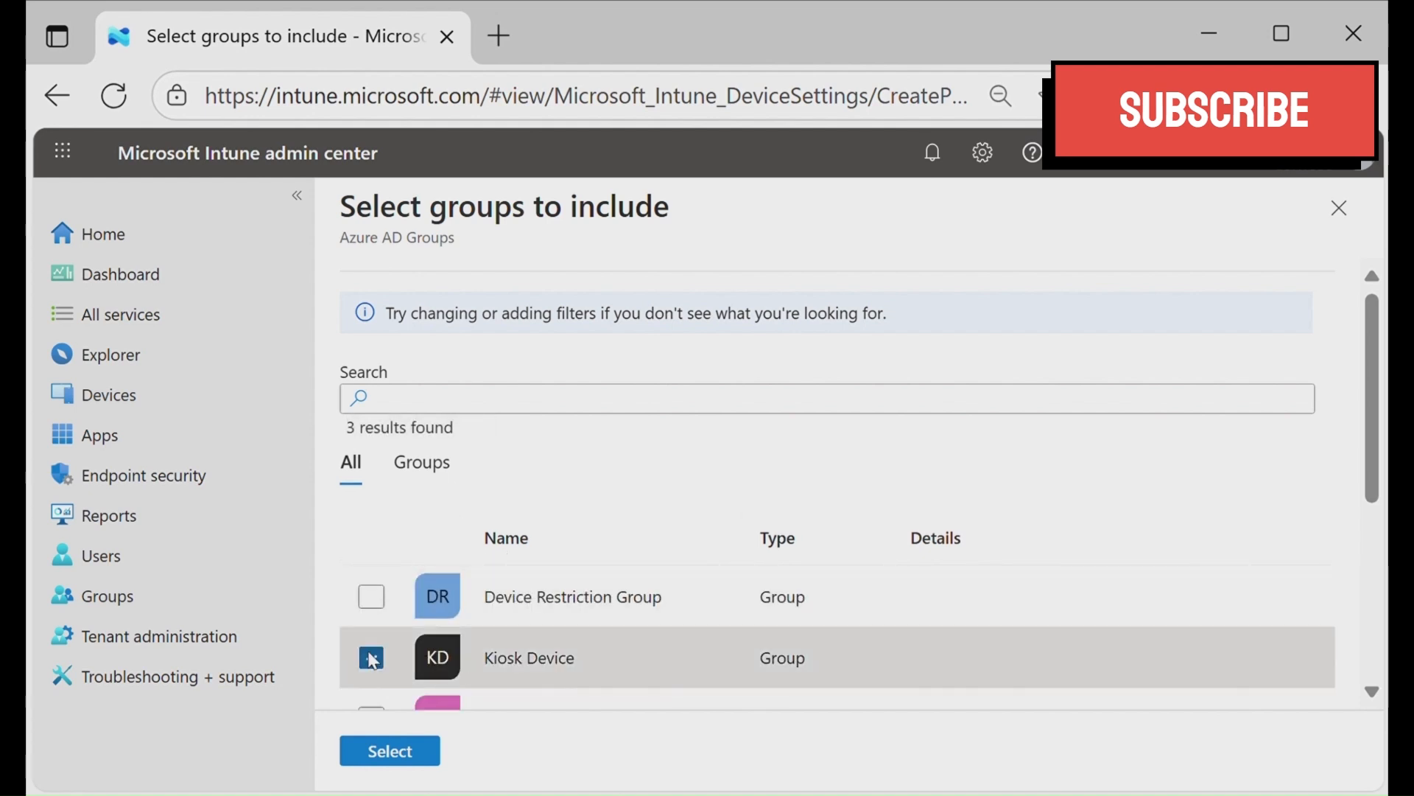
left_click(417, 759)
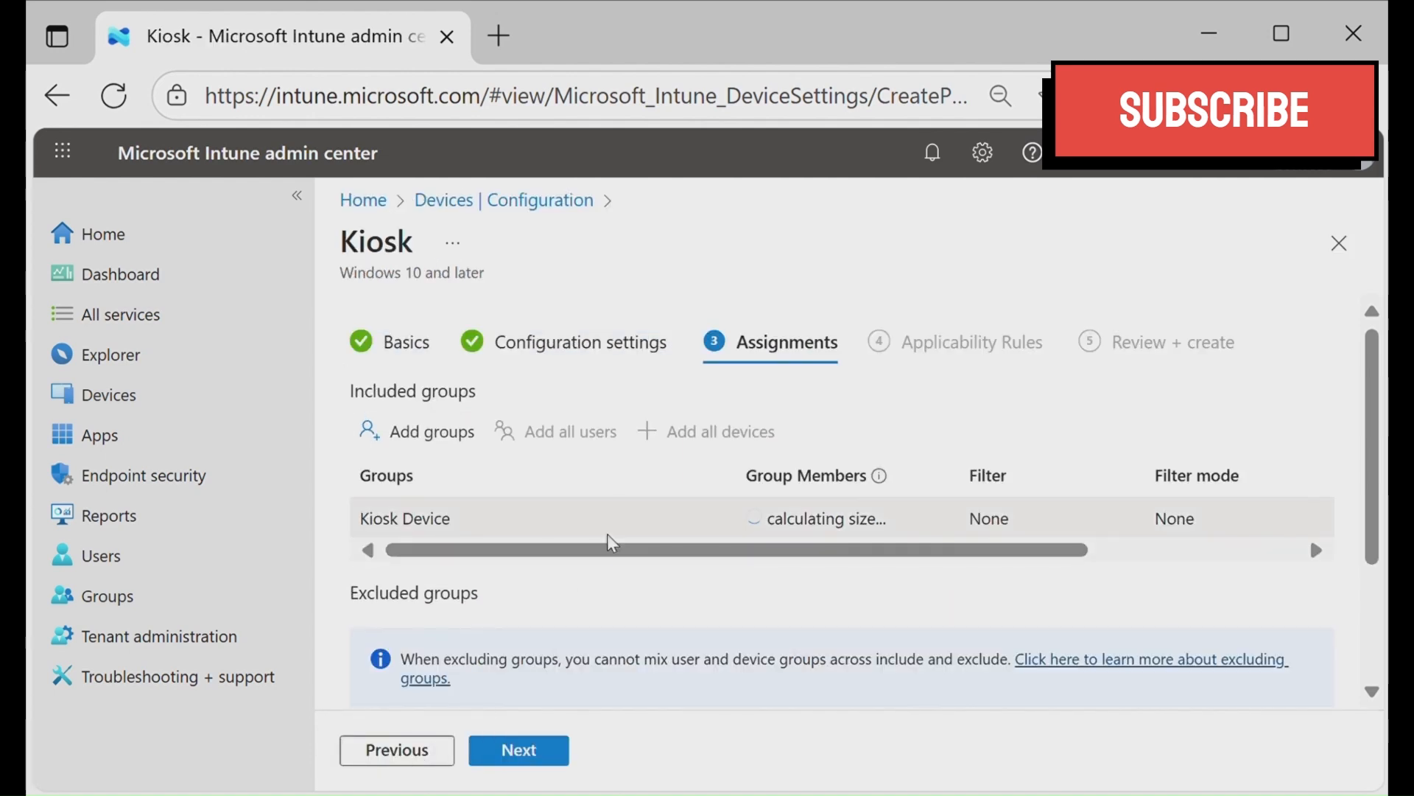
left_click(562, 766)
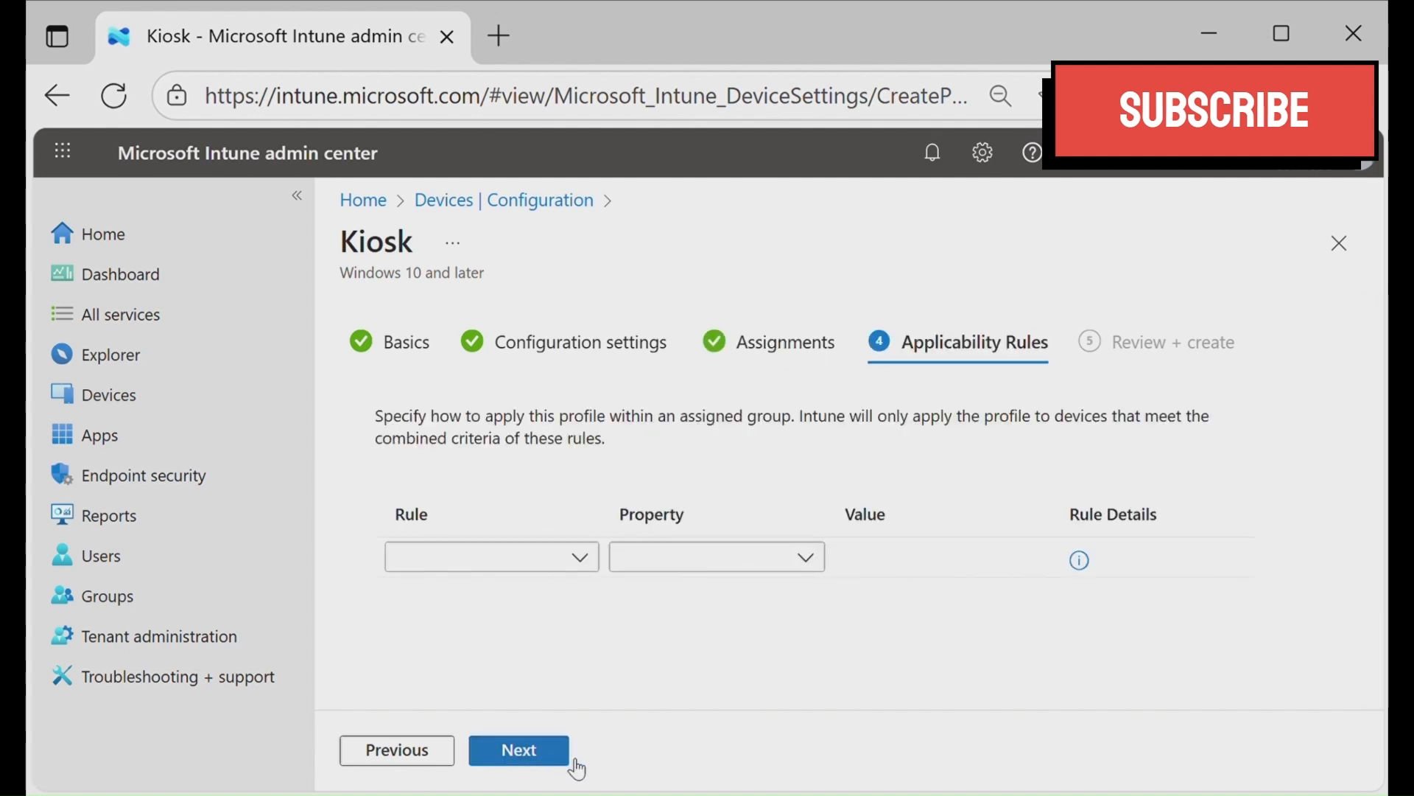
Skip the applicability rules, review the summary, create the kiosk profile and refresh the policy list
left_click(520, 750)
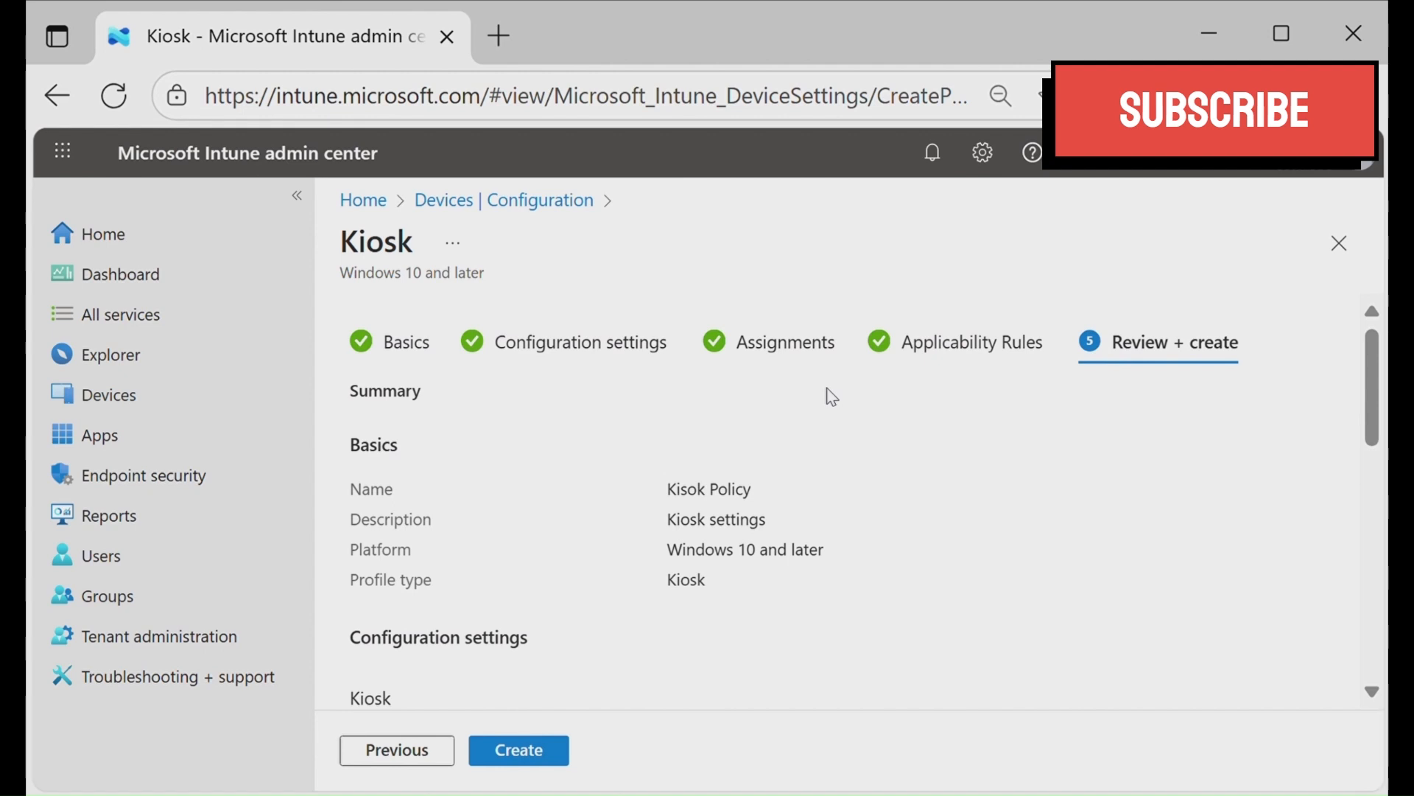
scroll(831, 396, "down", 5)
scroll(838, 399, "down", 5)
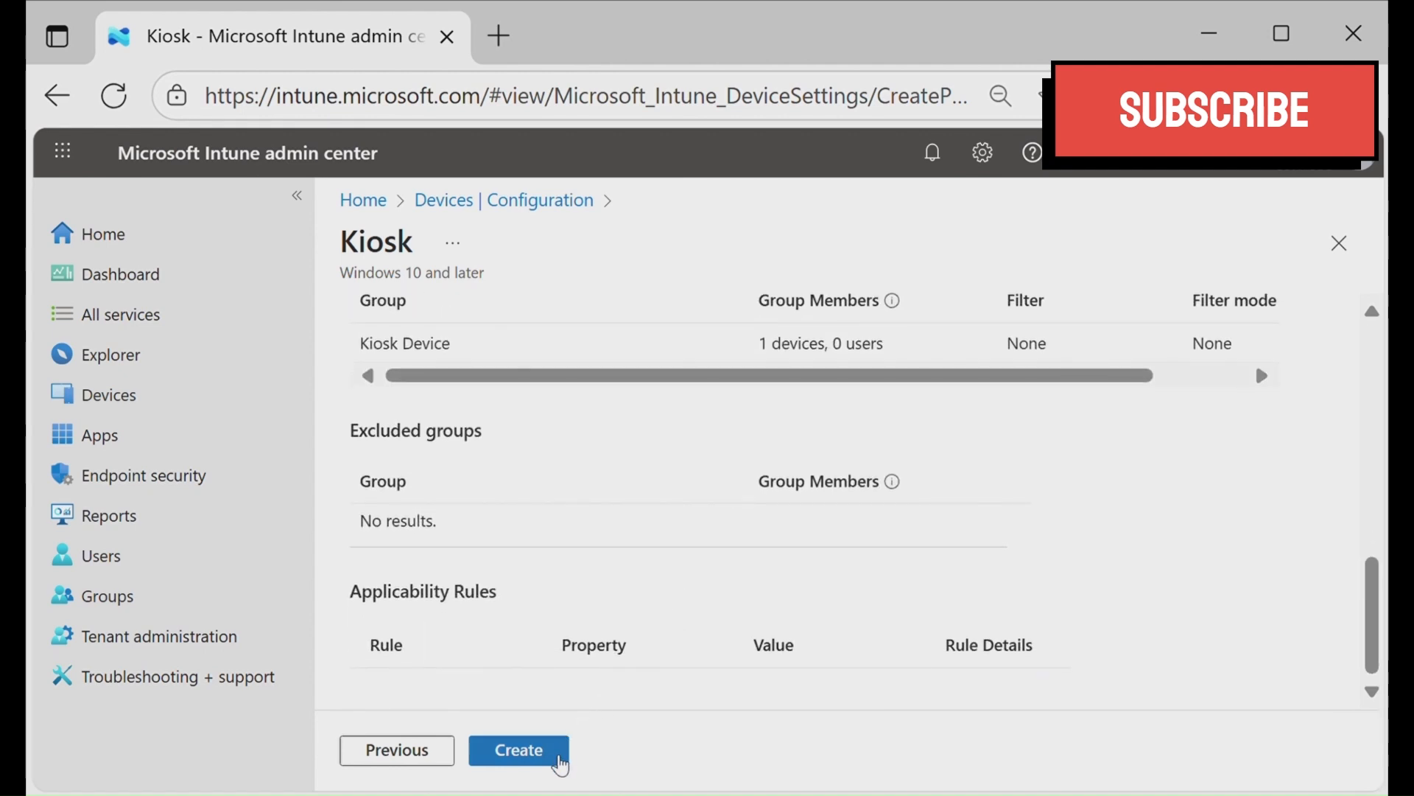
left_click(556, 758)
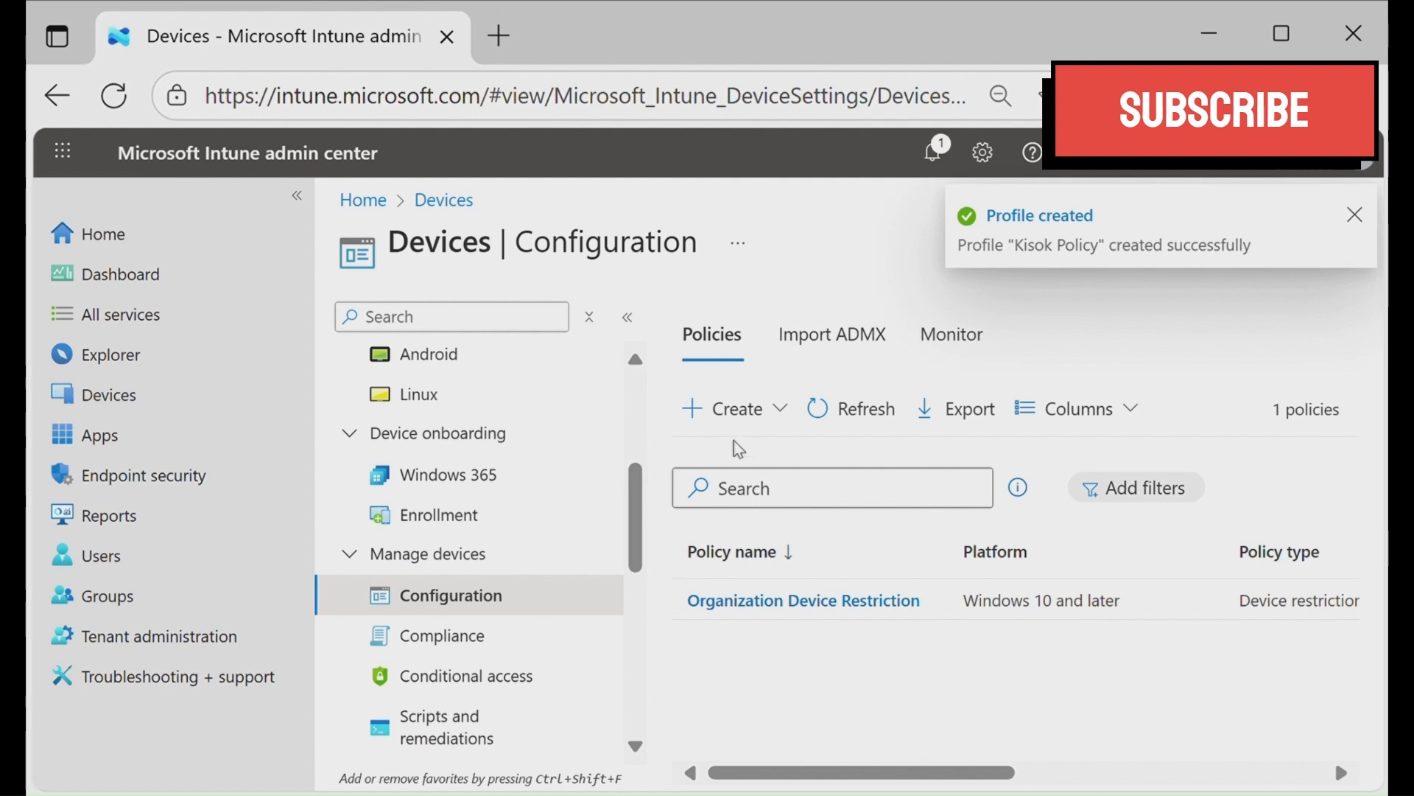
left_click(860, 413)
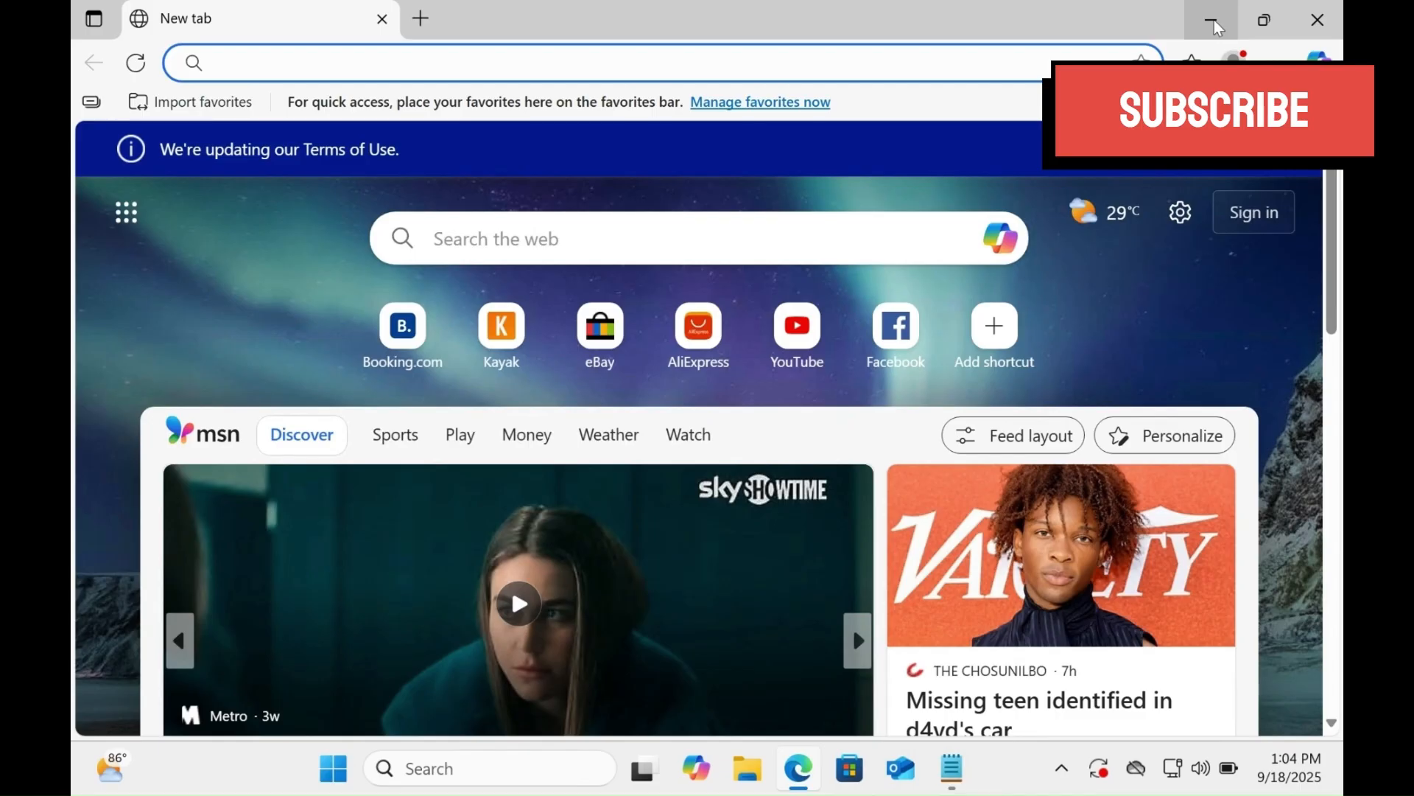
On the Windows client device, minimize the Edge browser and open the Accounts page of Windows Settings
left_click(1214, 18)
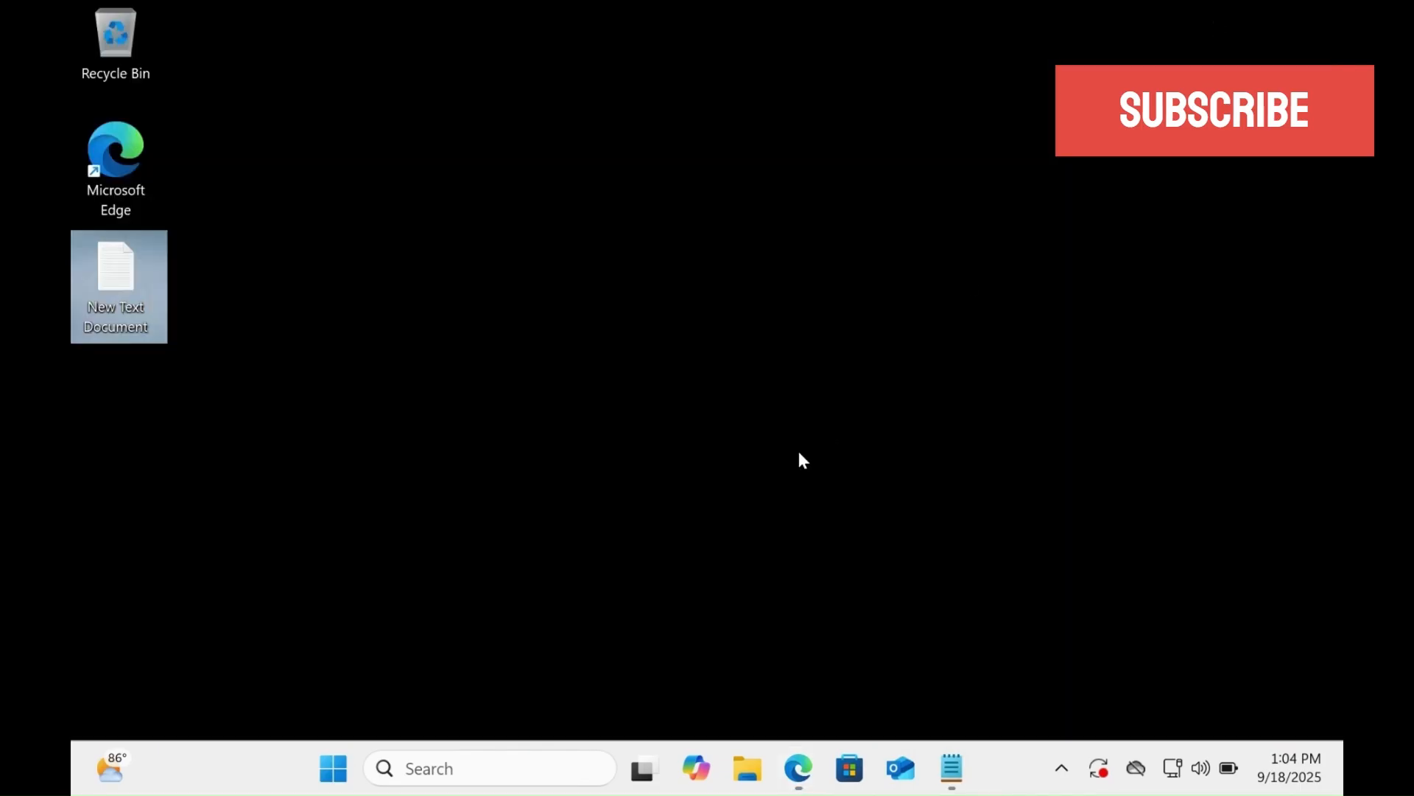
right_click(335, 766)
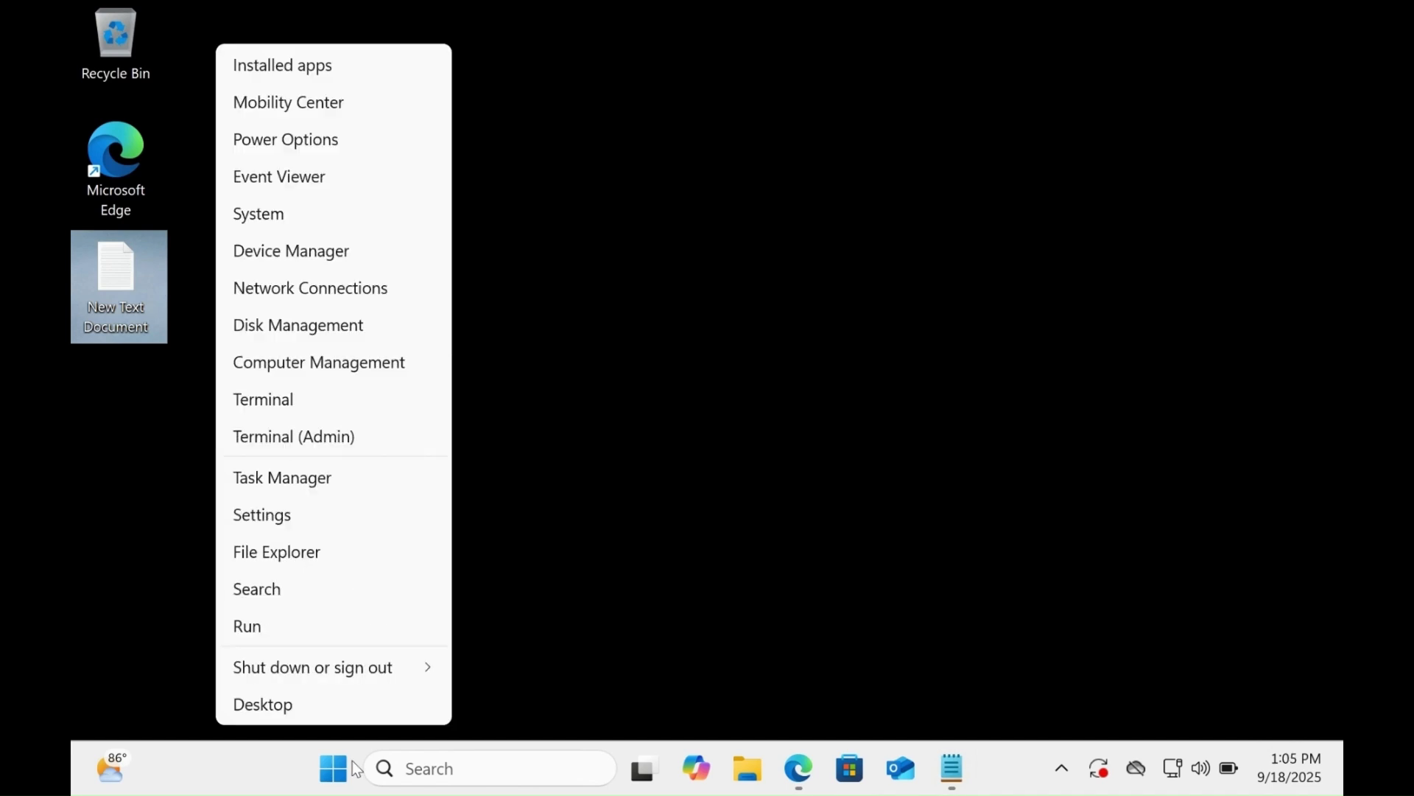
left_click(310, 526)
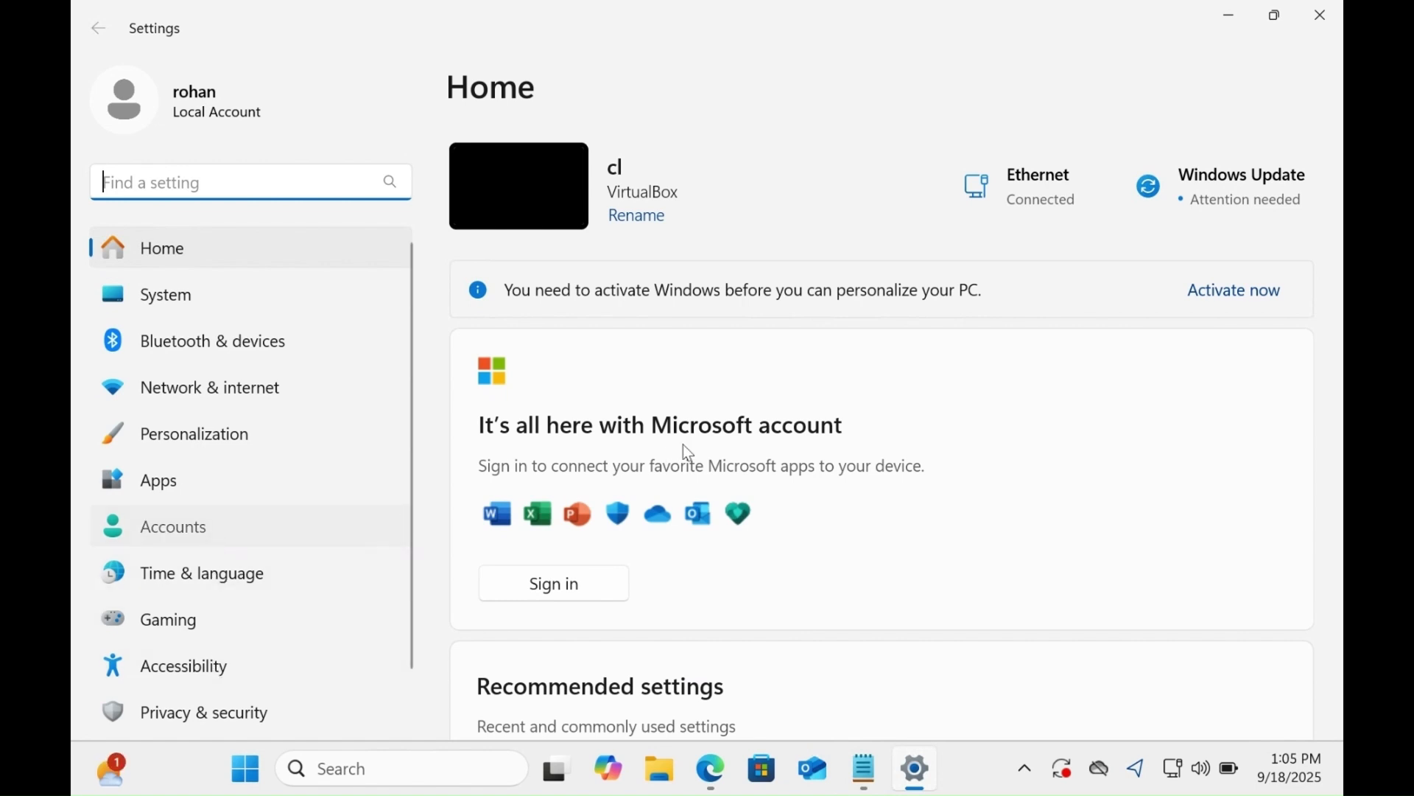
left_click(333, 518)
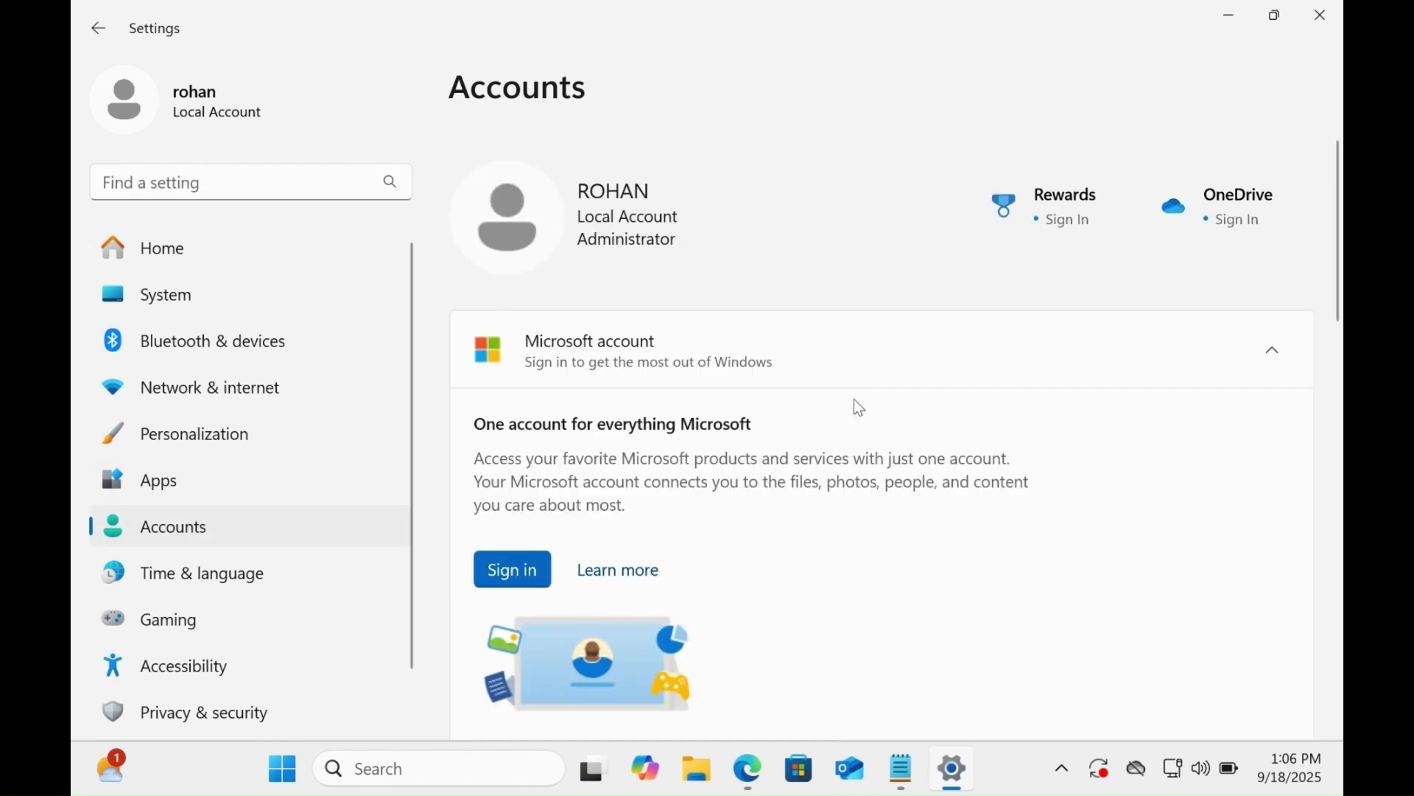
Find Access work or school among the account settings and open it
scroll(859, 407, "down", 5)
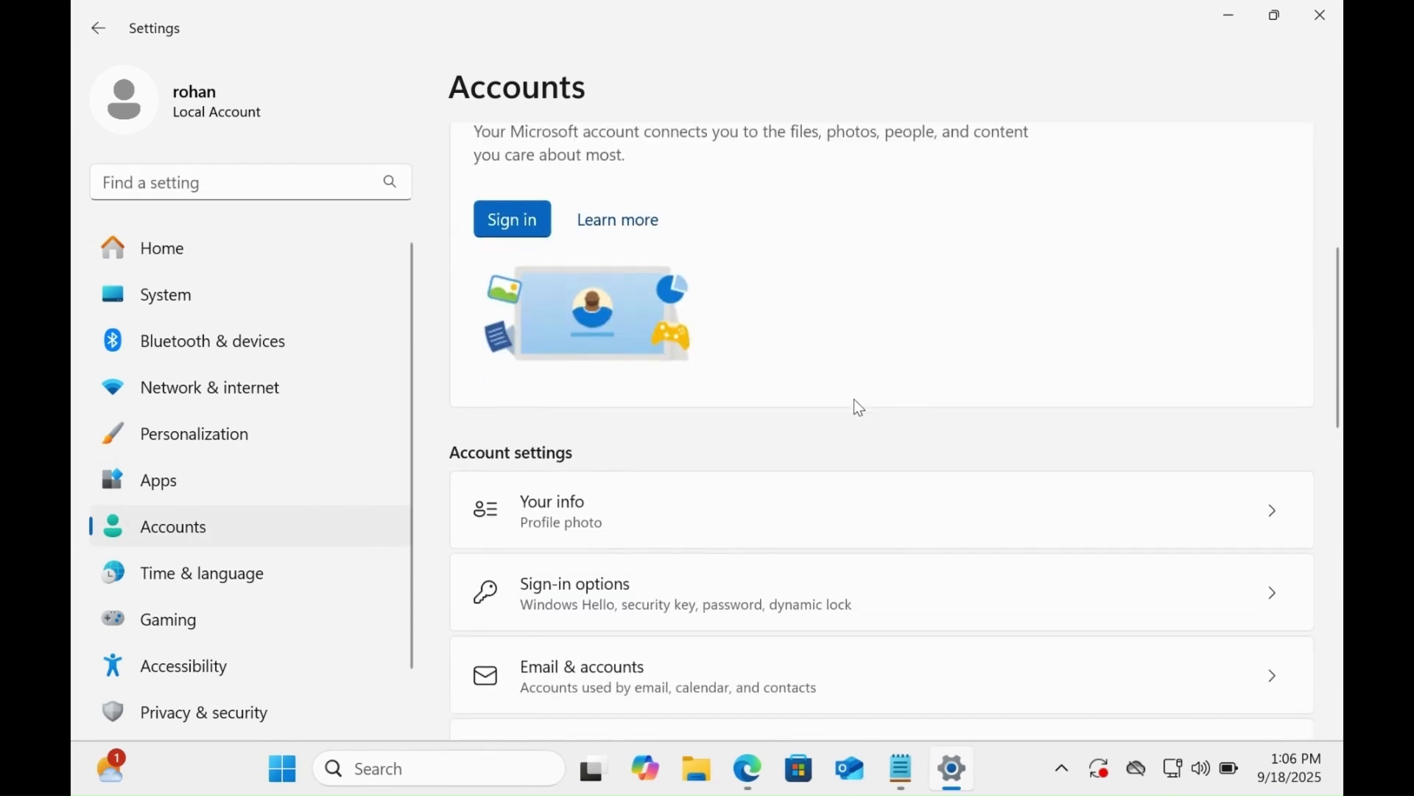
scroll(859, 407, "down", 3)
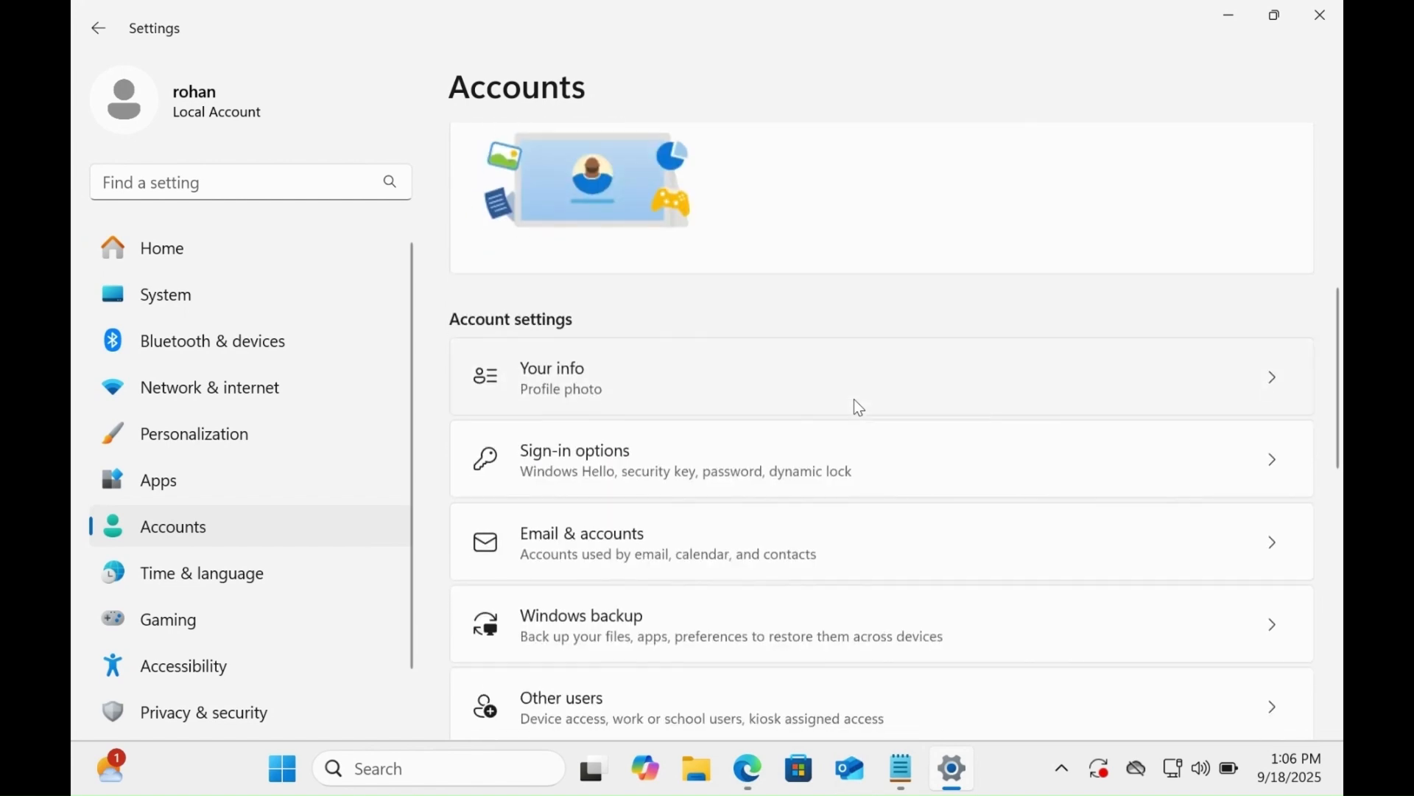
scroll(859, 408, "down", 1)
scroll(855, 400, "down", 8)
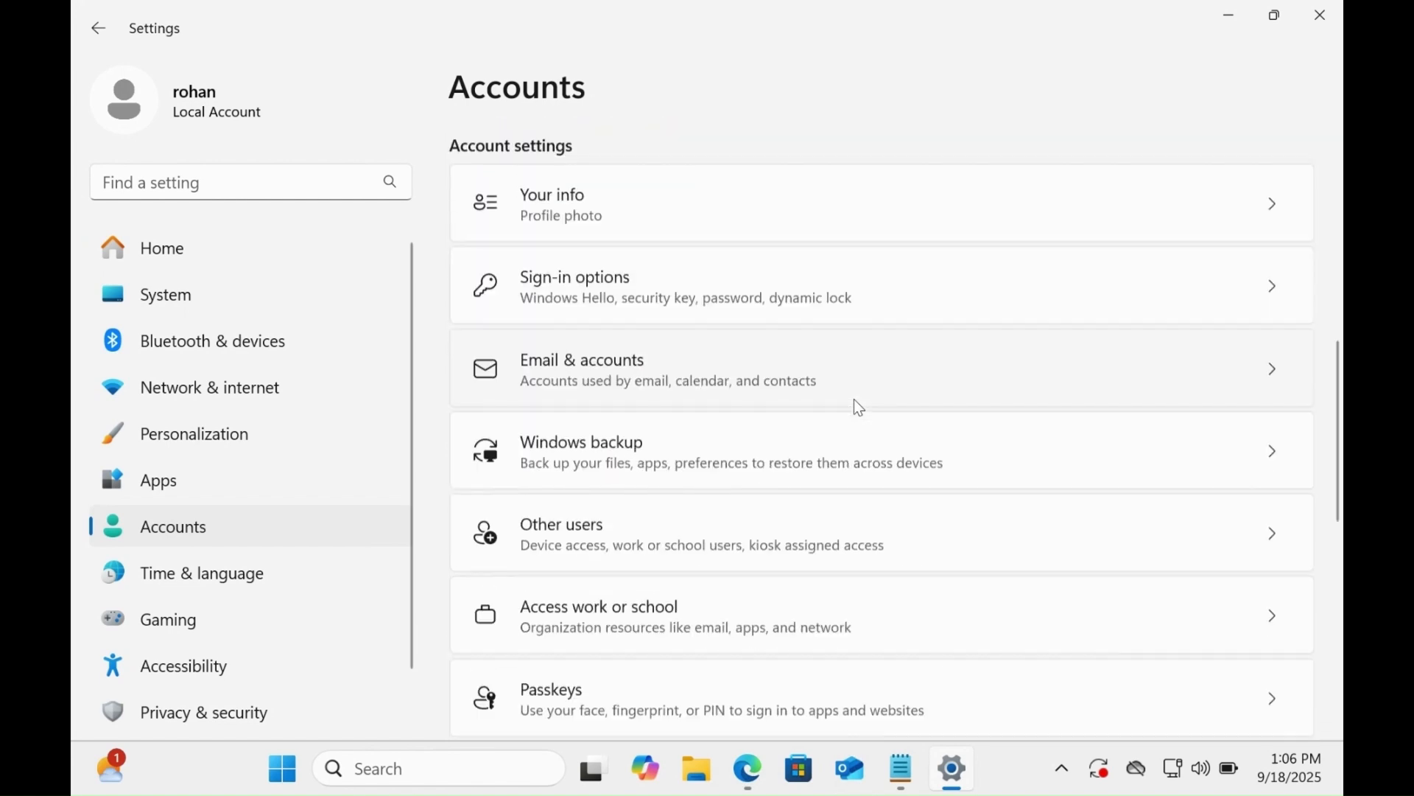
scroll(688, 652, "up", 7)
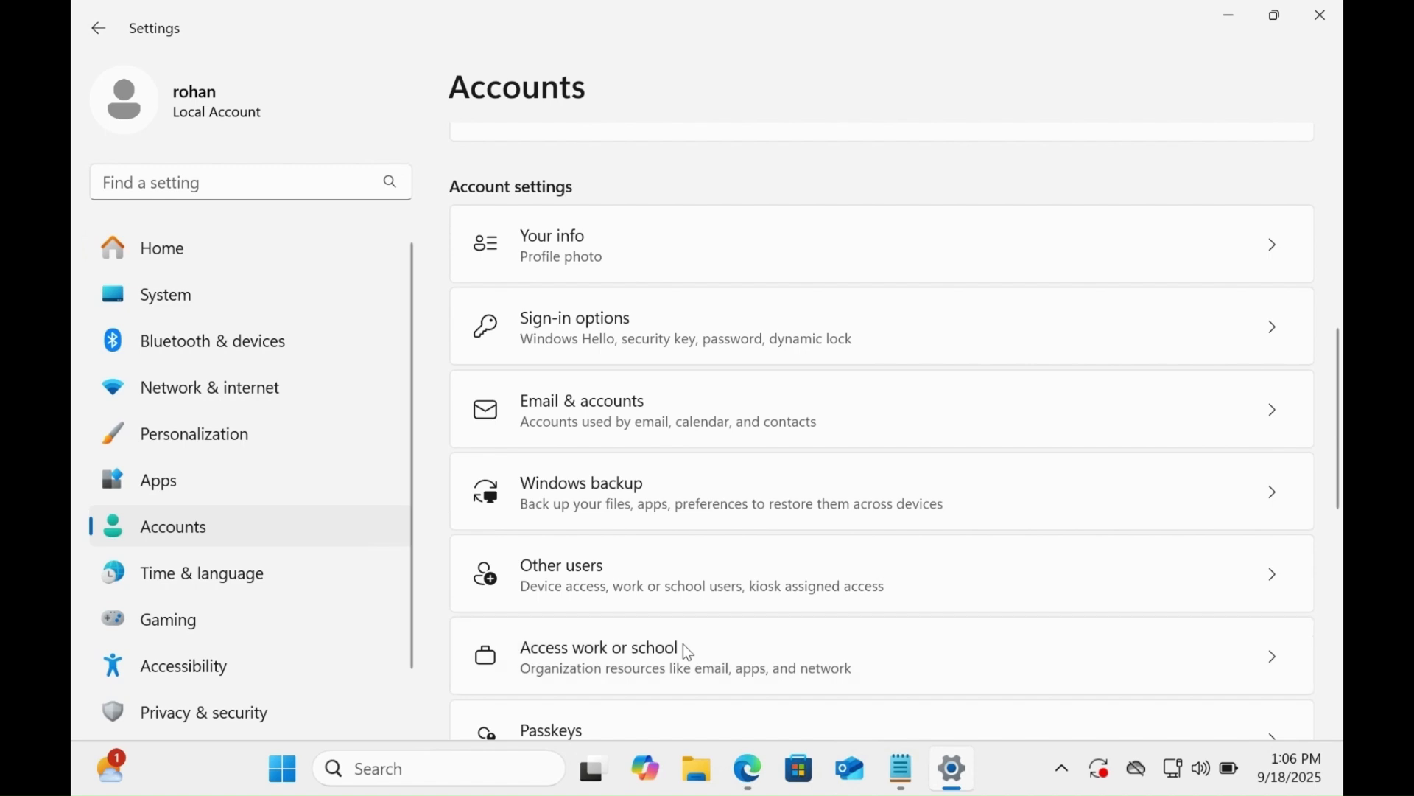
left_click(811, 651)
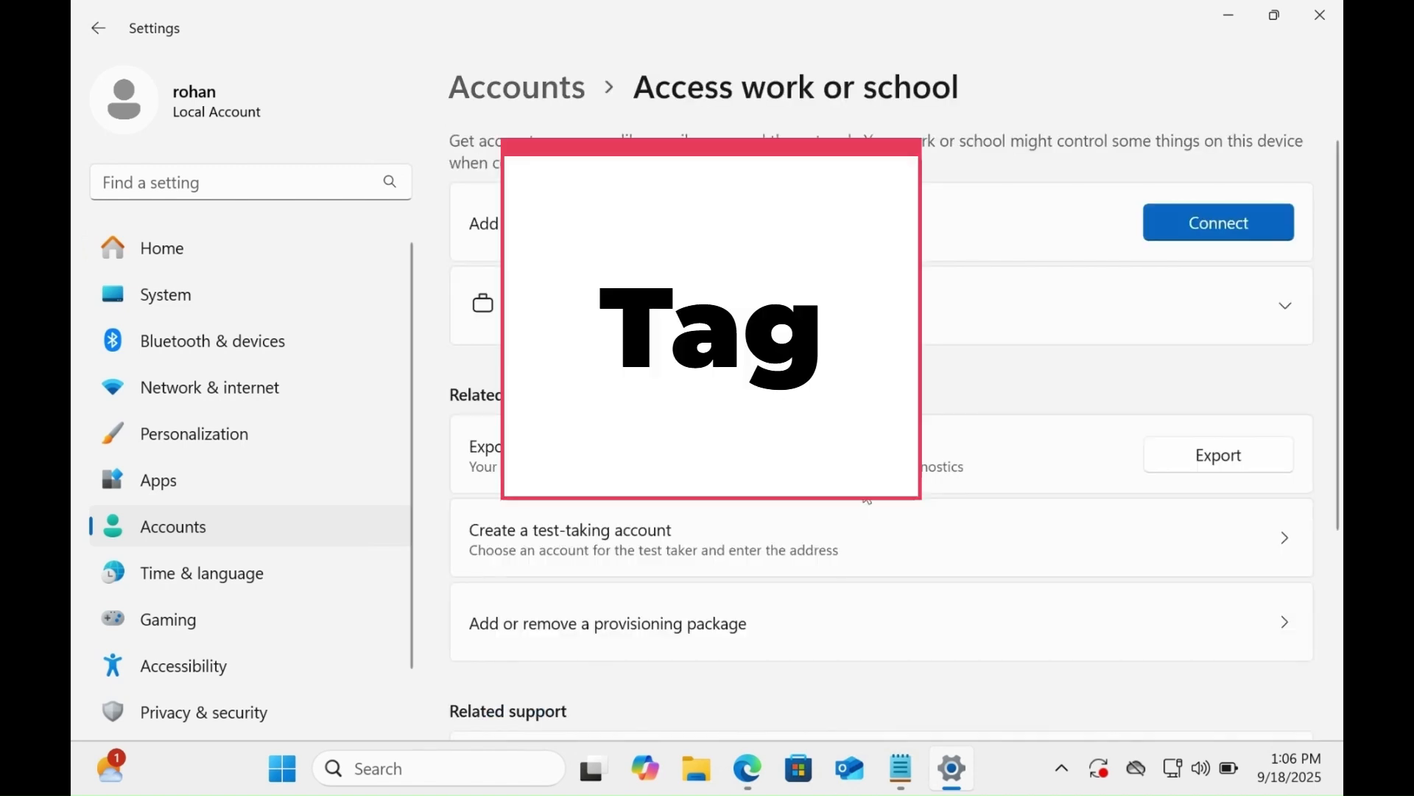
Open the management info of the connected work or school account and sync the device with its management server
left_click(1272, 311)
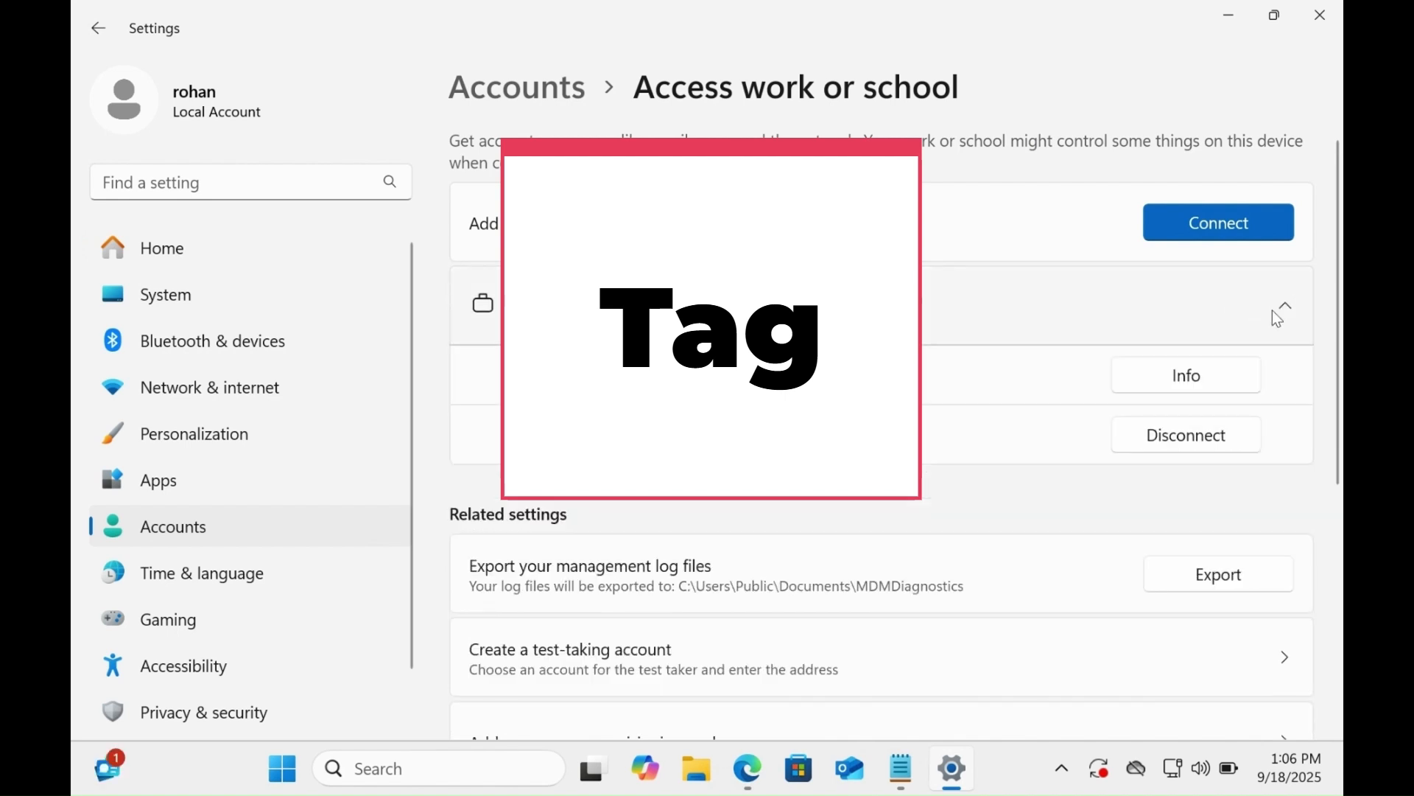
left_click(1188, 383)
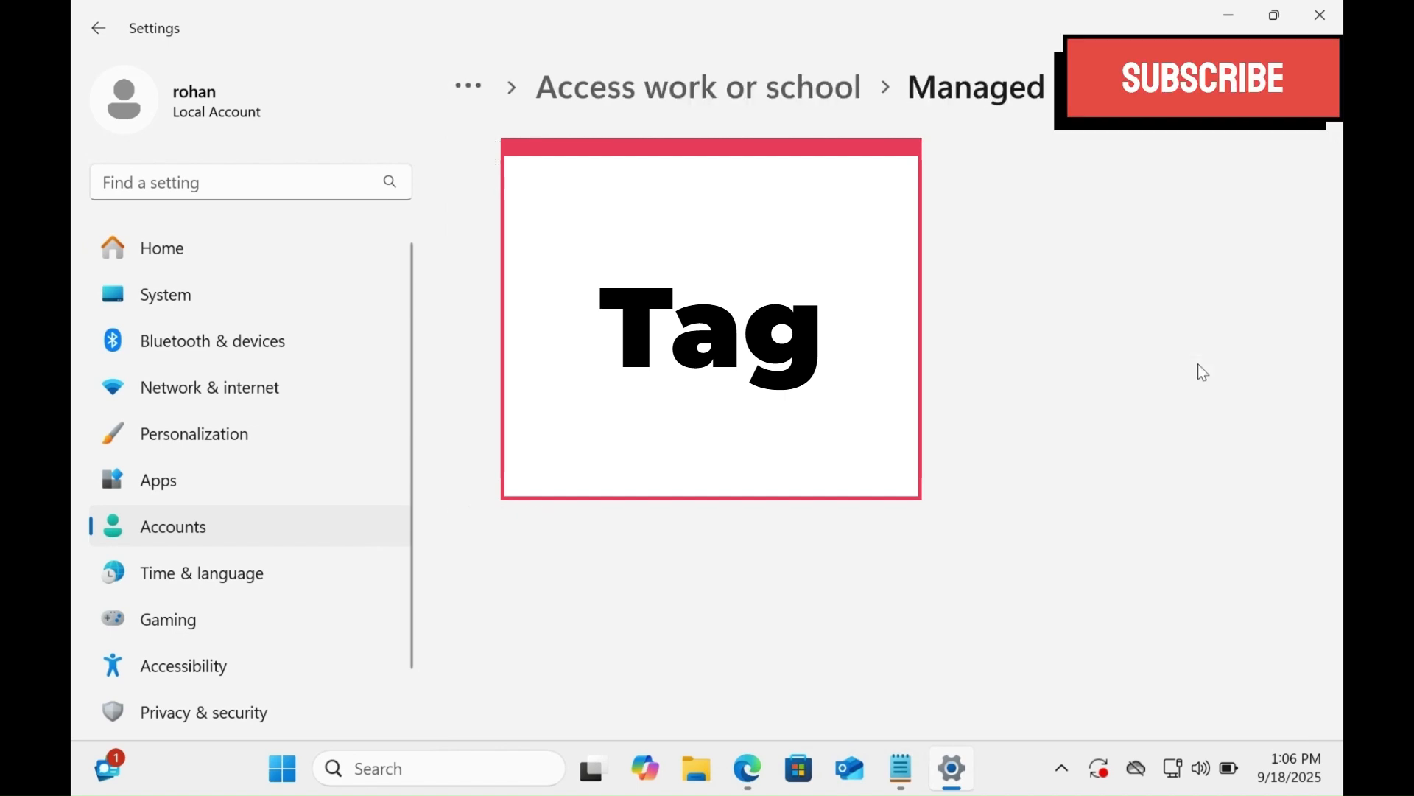
scroll(895, 432, "down", 2)
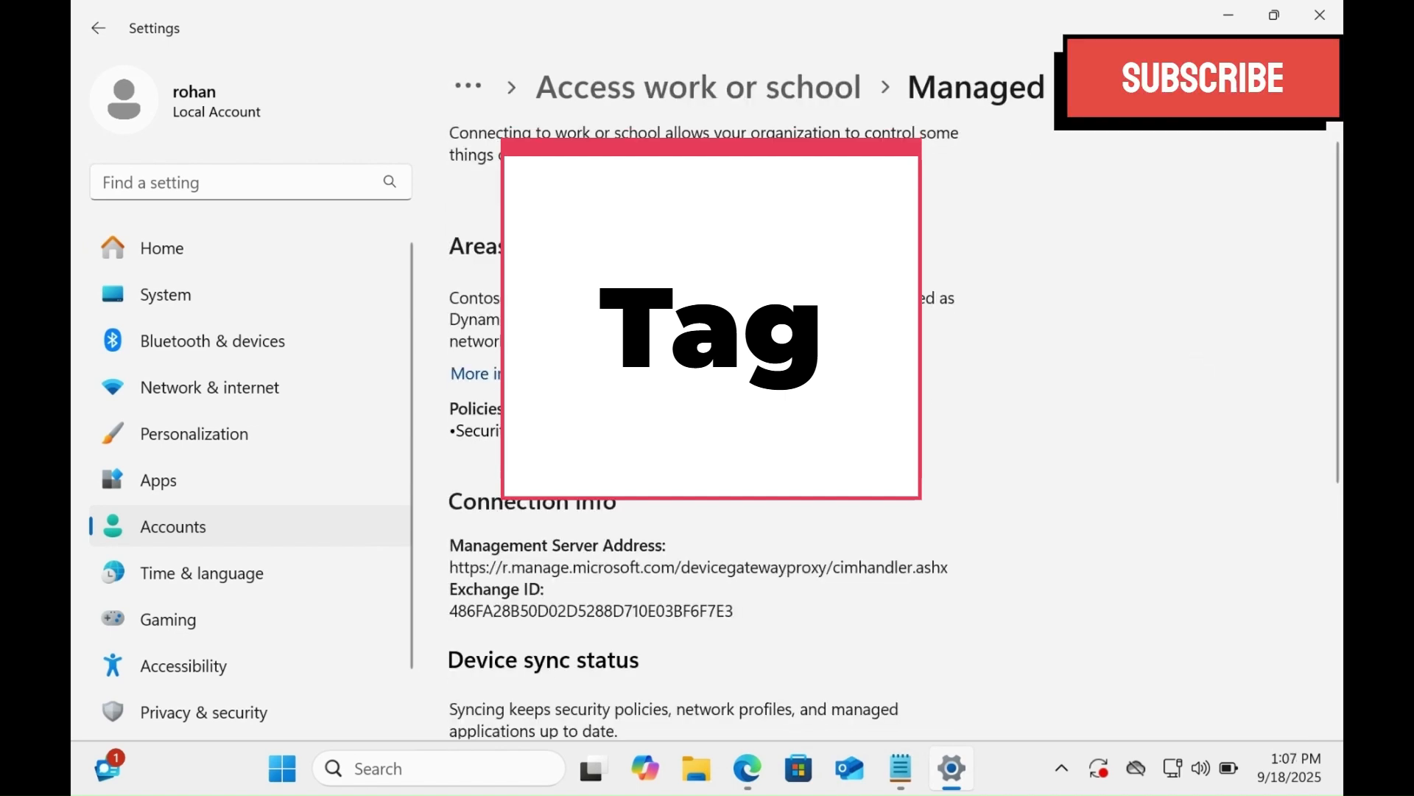
scroll(895, 432, "down", 3)
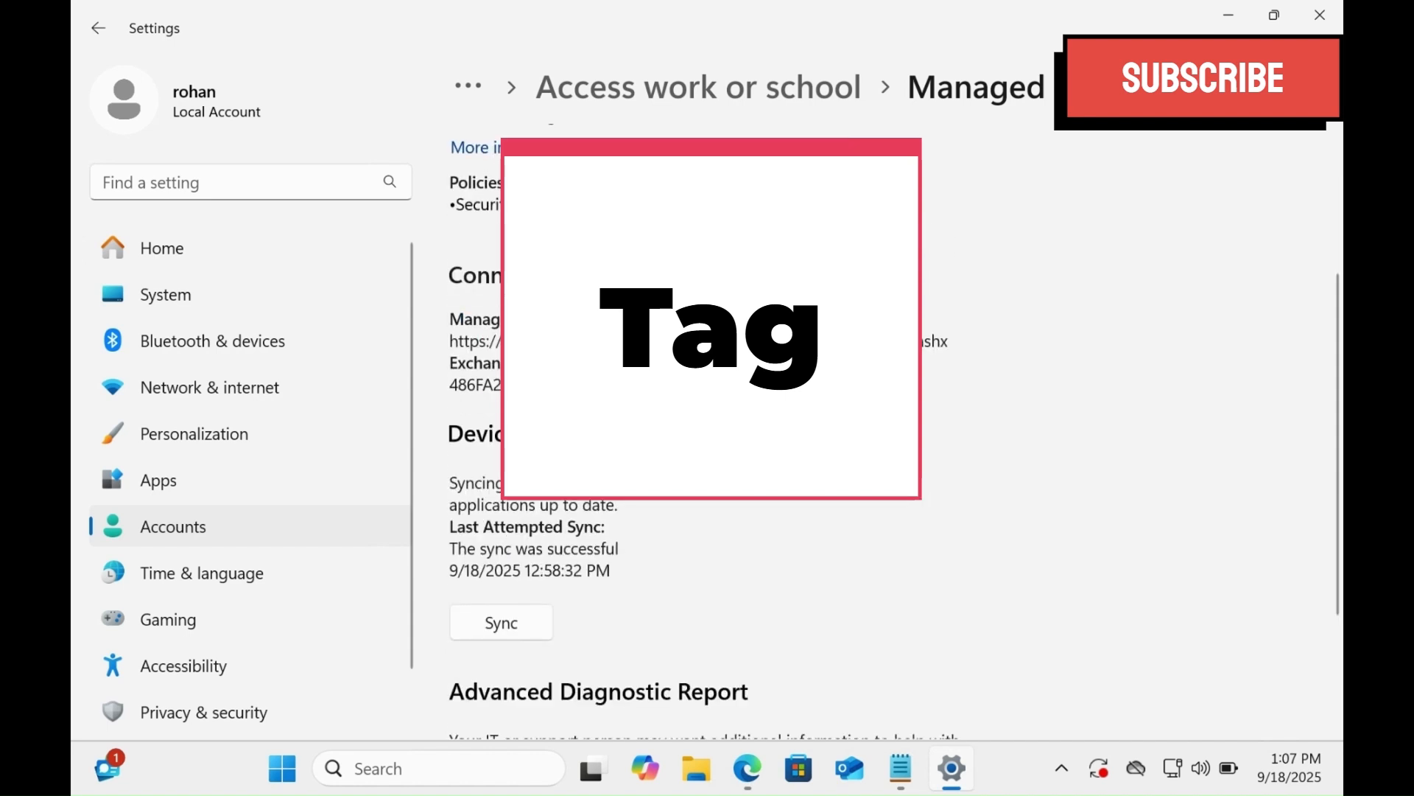
left_click(524, 625)
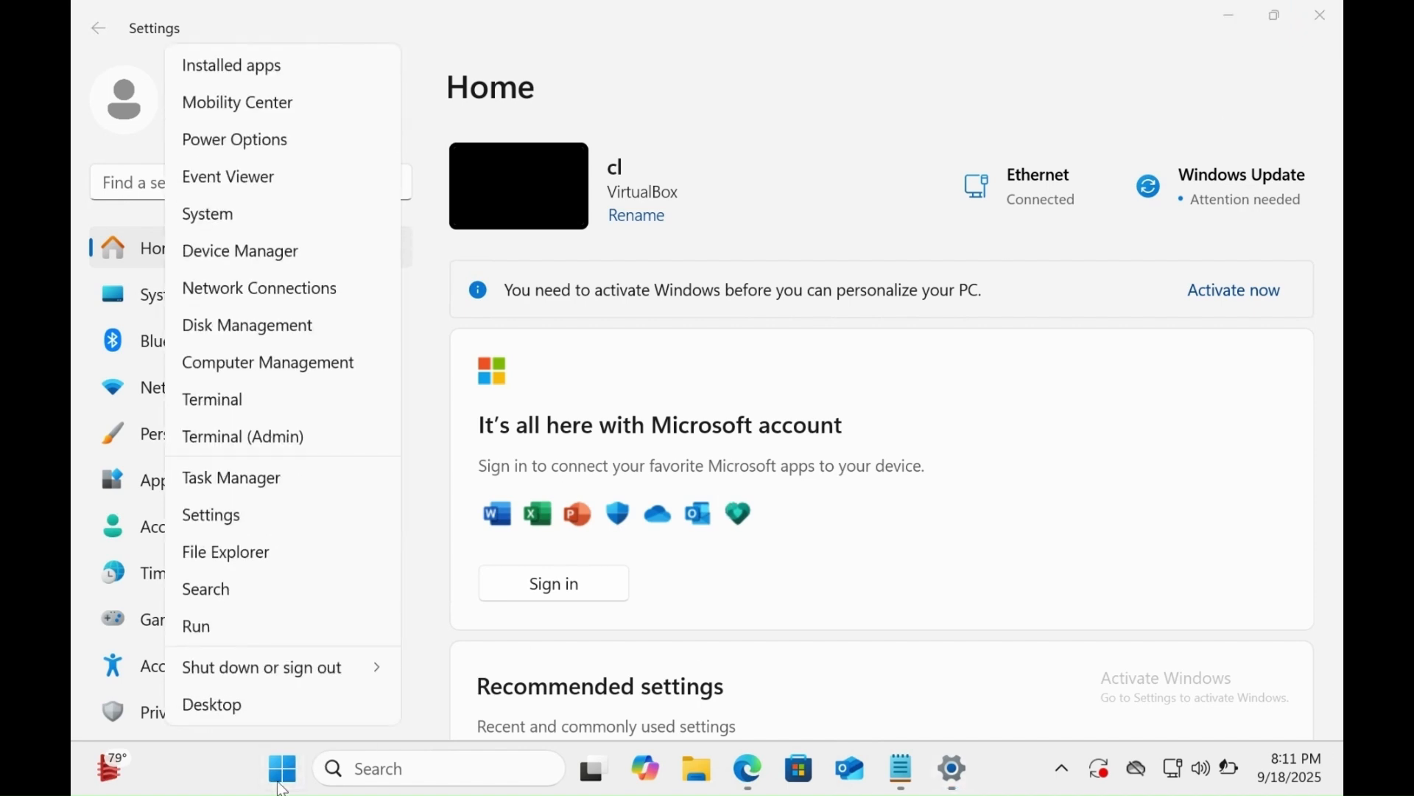
Restart the Windows client device to apply the synced kiosk profile
mouse_move(368, 678)
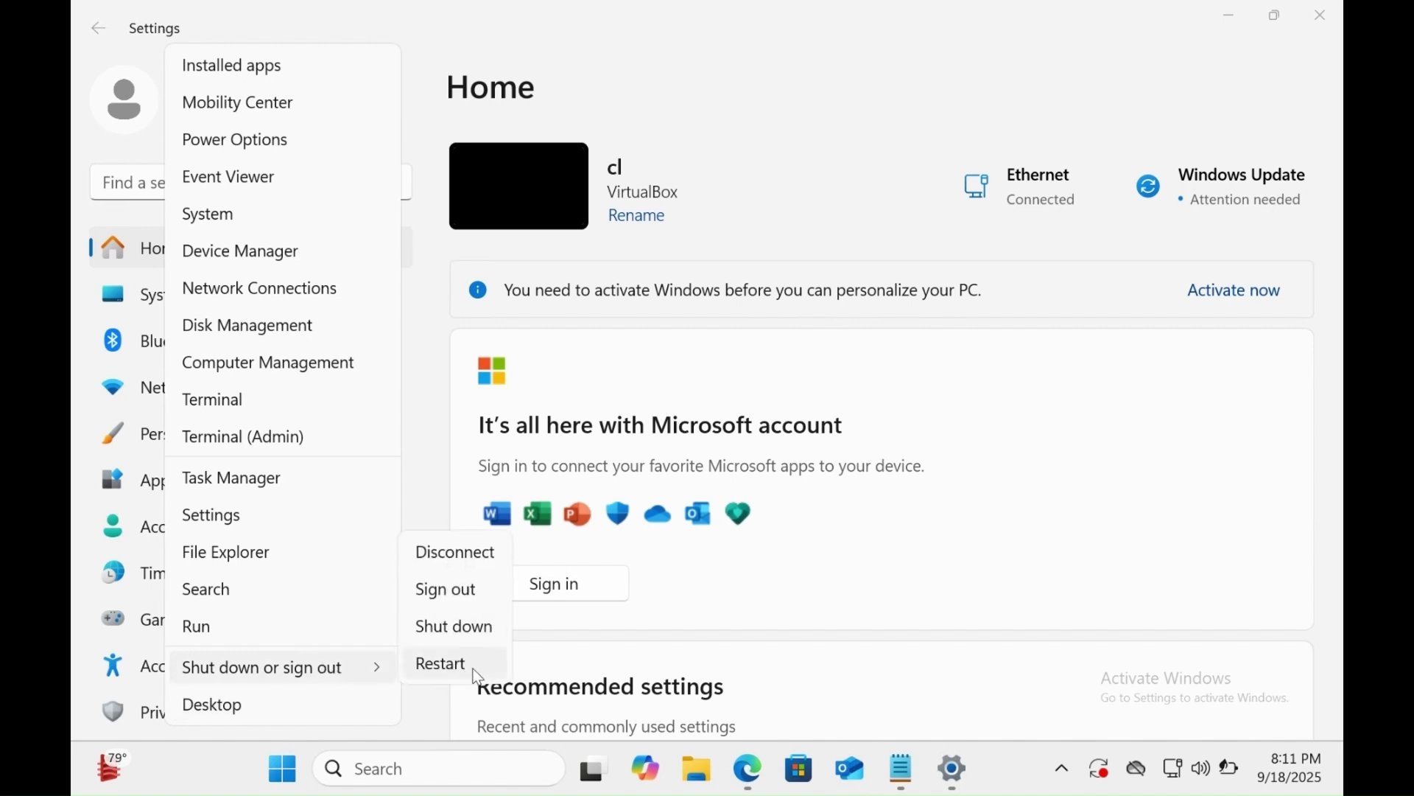
left_click(474, 668)
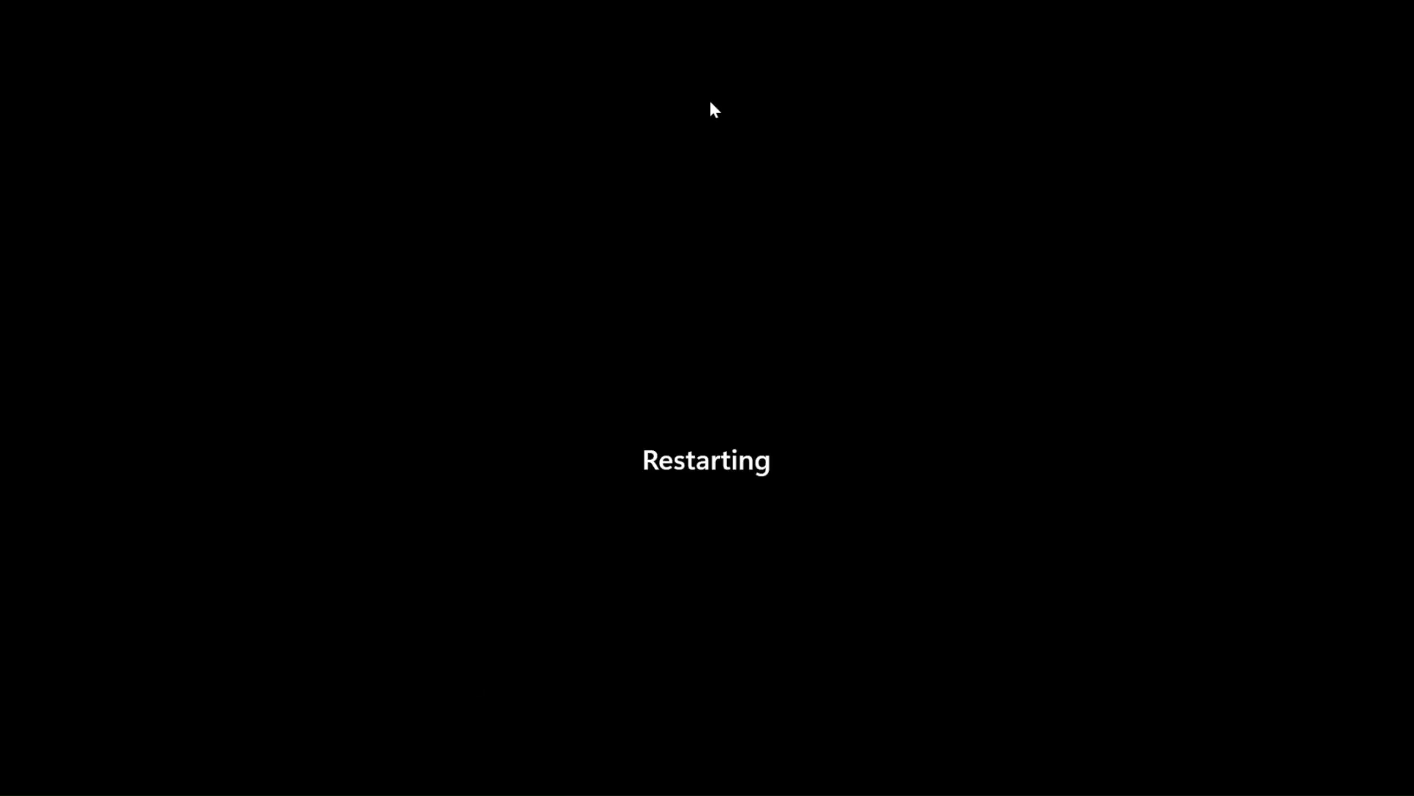
Dismiss the Restrictions message on the kiosk device and end the Edge InPrivate kiosk browsing session, confirming that it should end
mouse_move(713, 7)
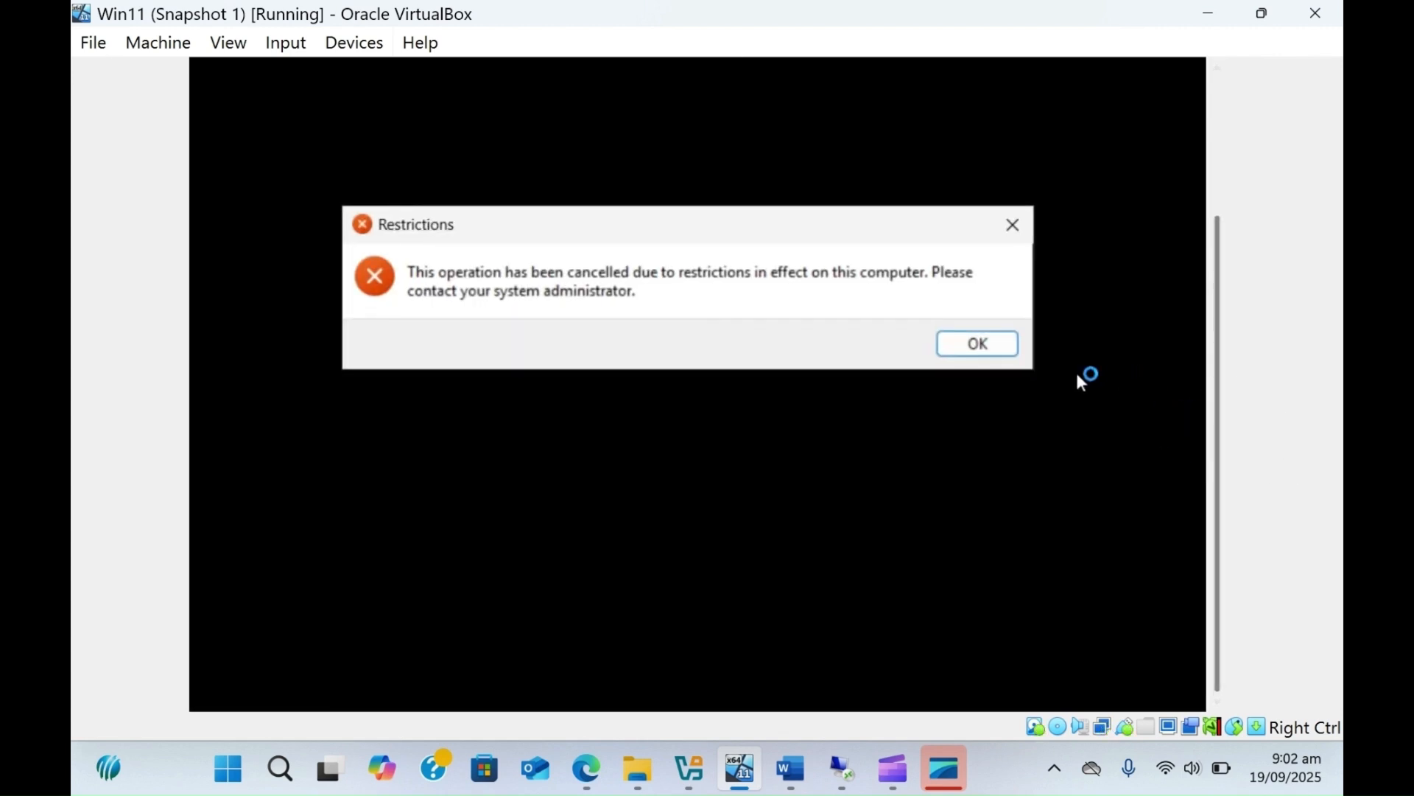
left_click(975, 341)
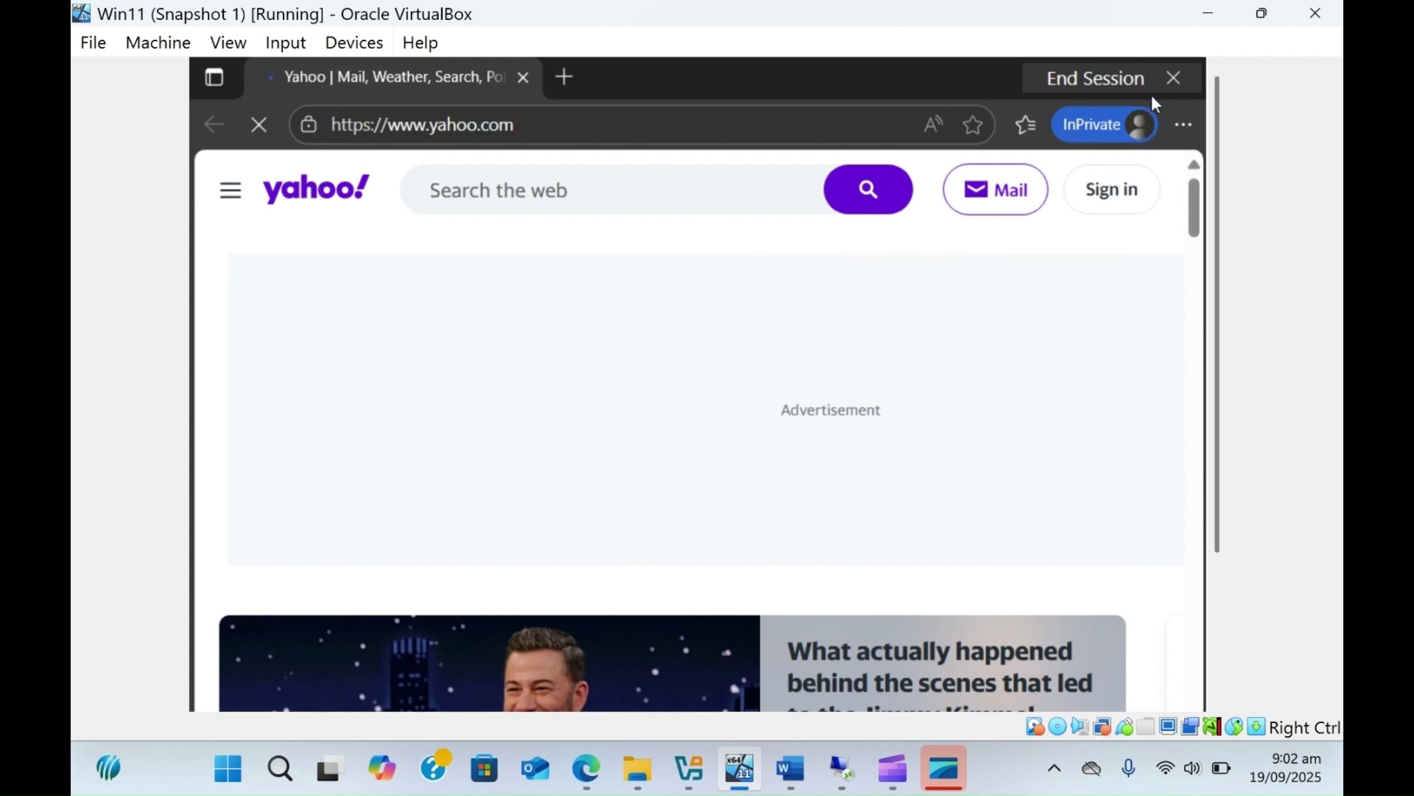
left_click(1167, 84)
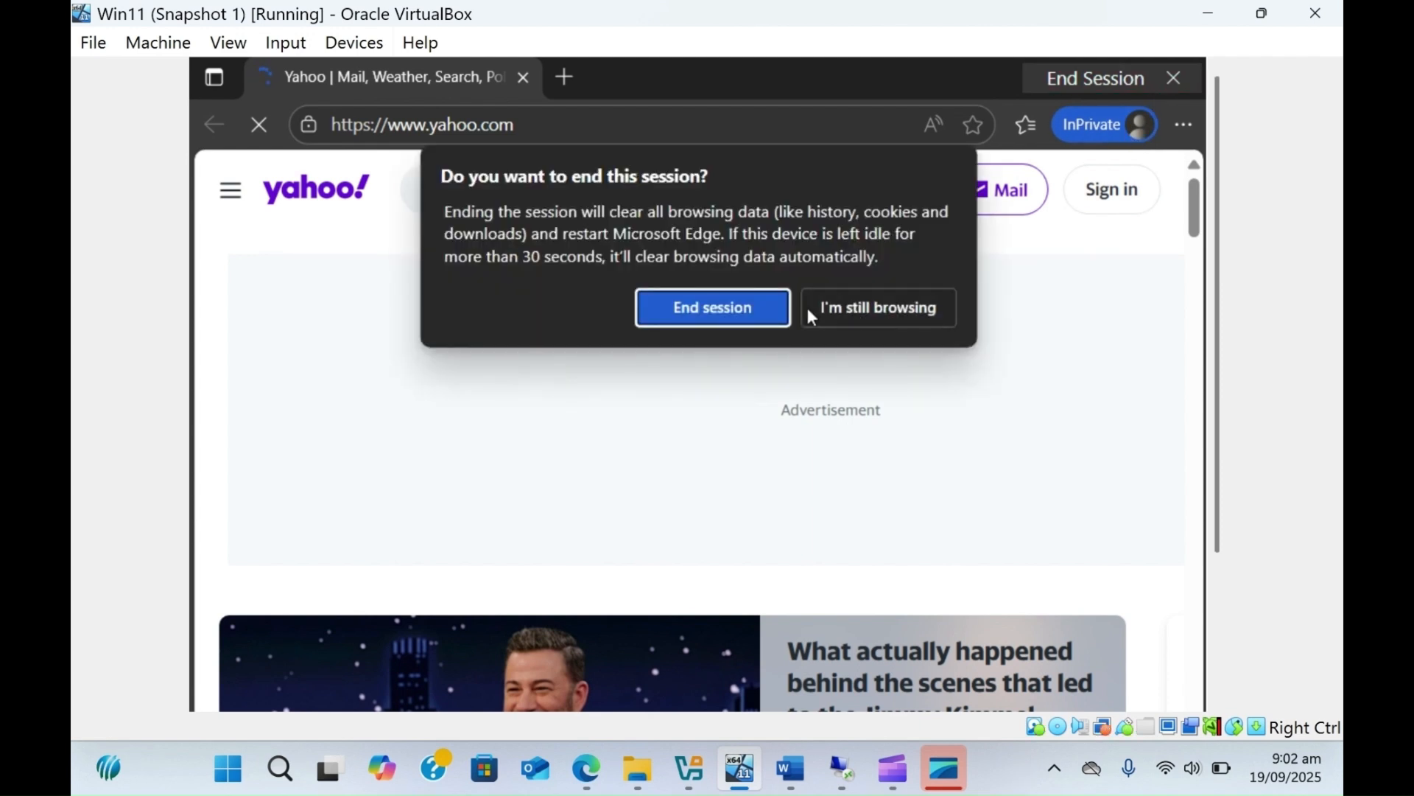
left_click(761, 312)
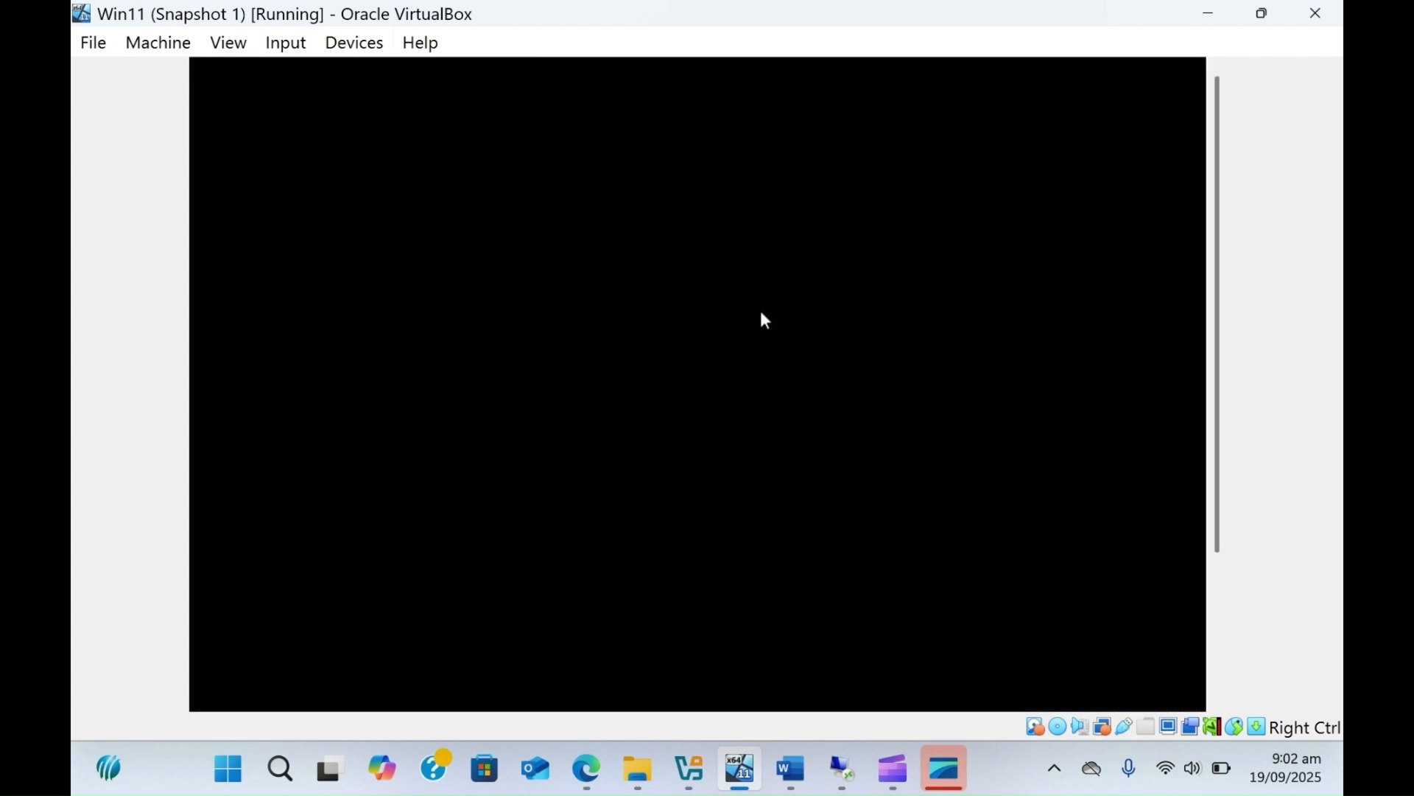